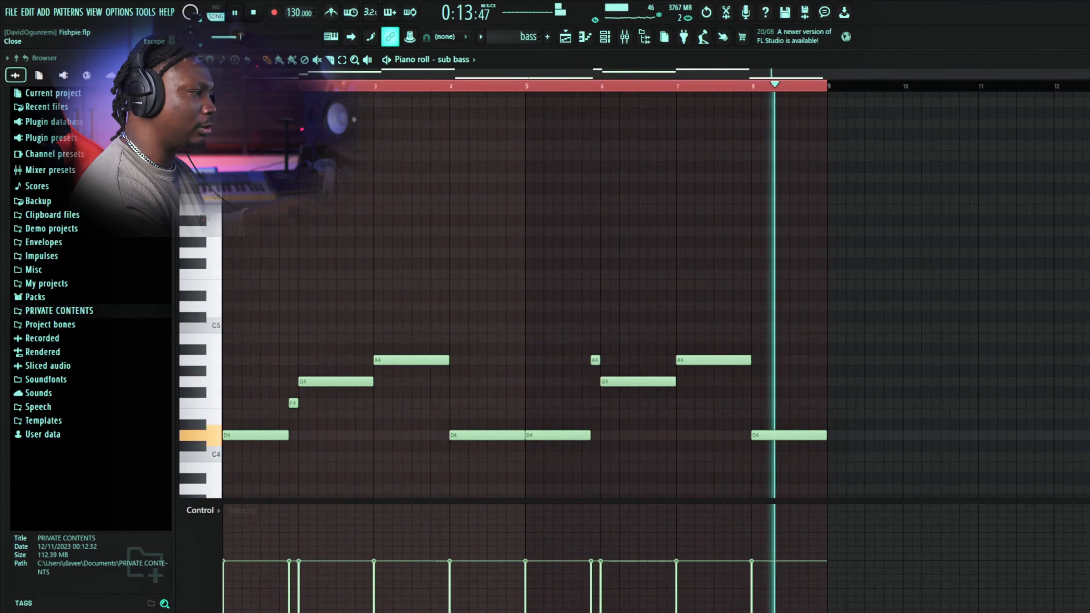
Stop playback, close the sub bass piano roll, and solo the chords on track 5 for a brief listen.
key("space")
key("Escape")
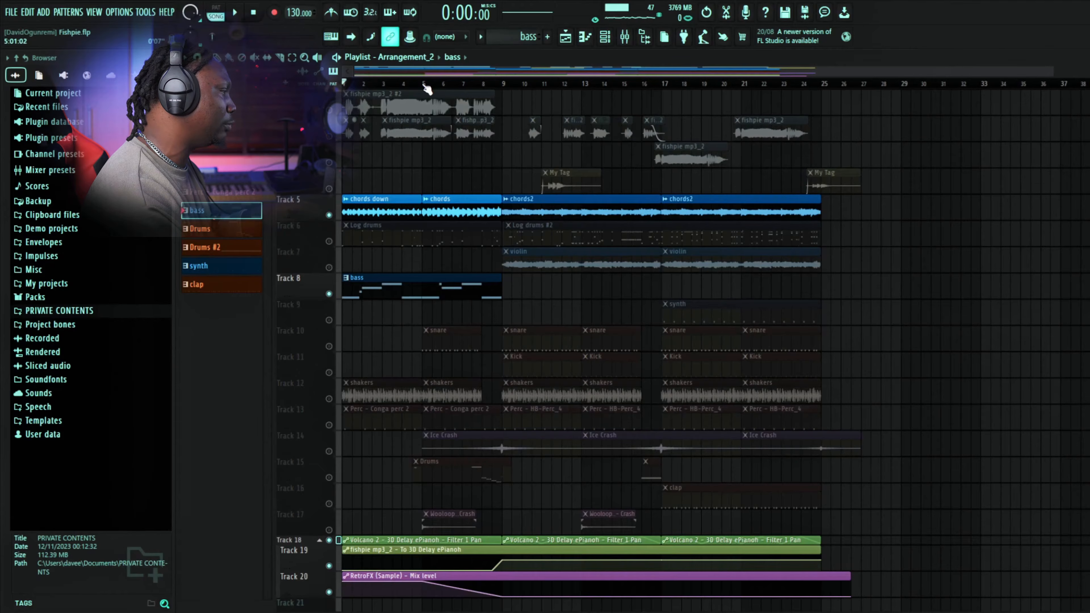
right_click(329, 214)
key("space")
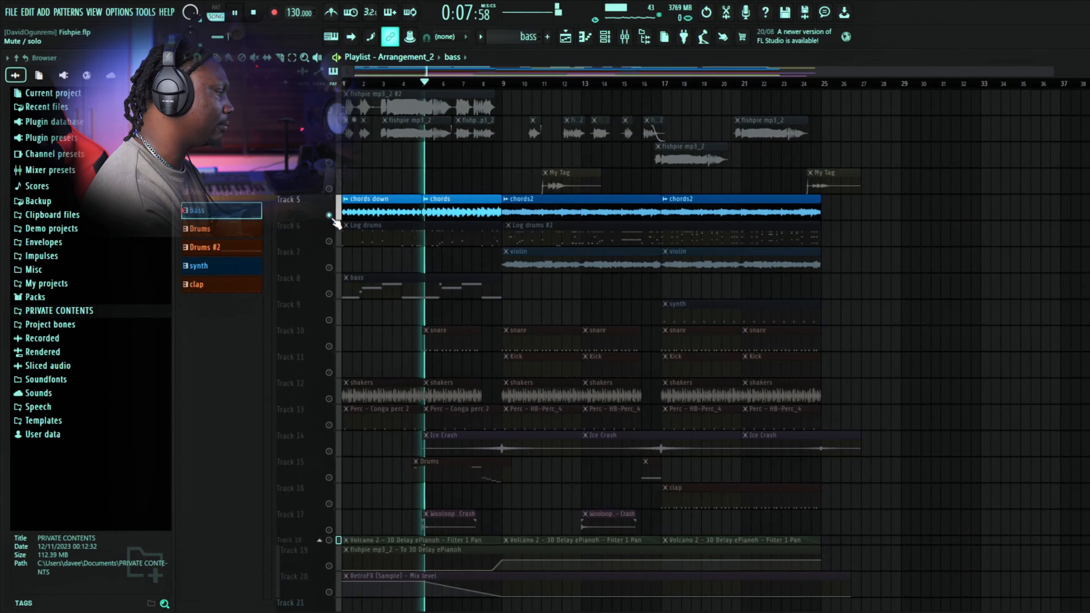
key("space")
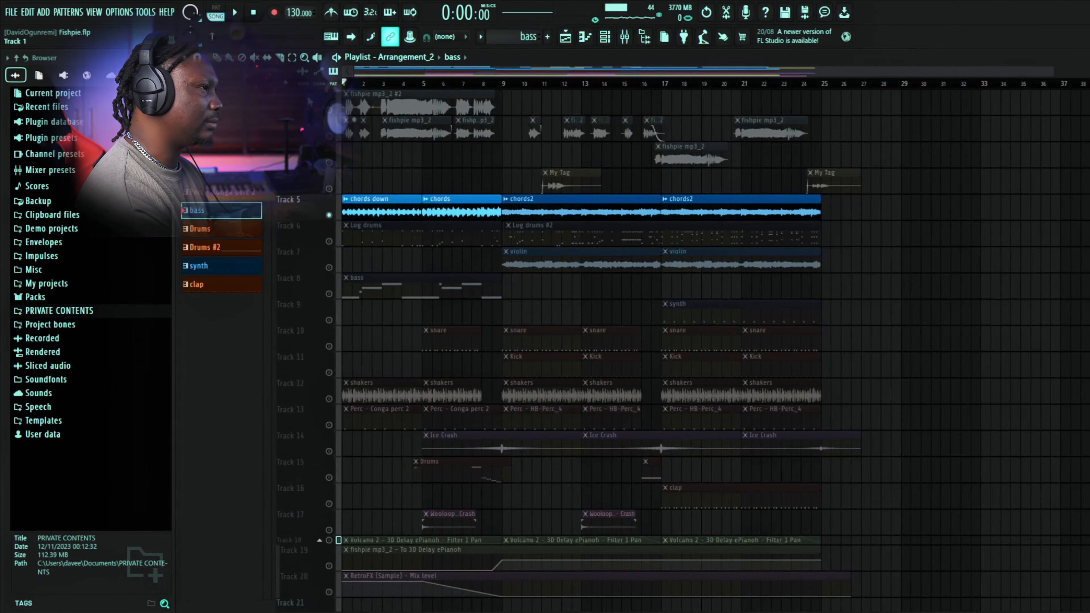
key("space")
key("space")
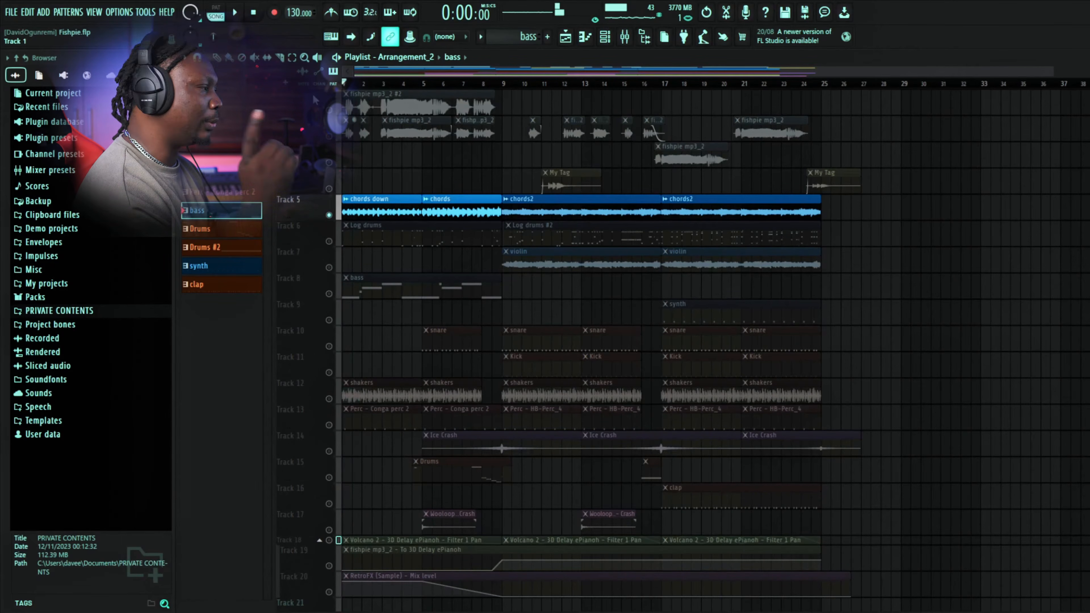
Play the soloed chords from bar 5 of the arrangement.
left_click(424, 86)
key("space")
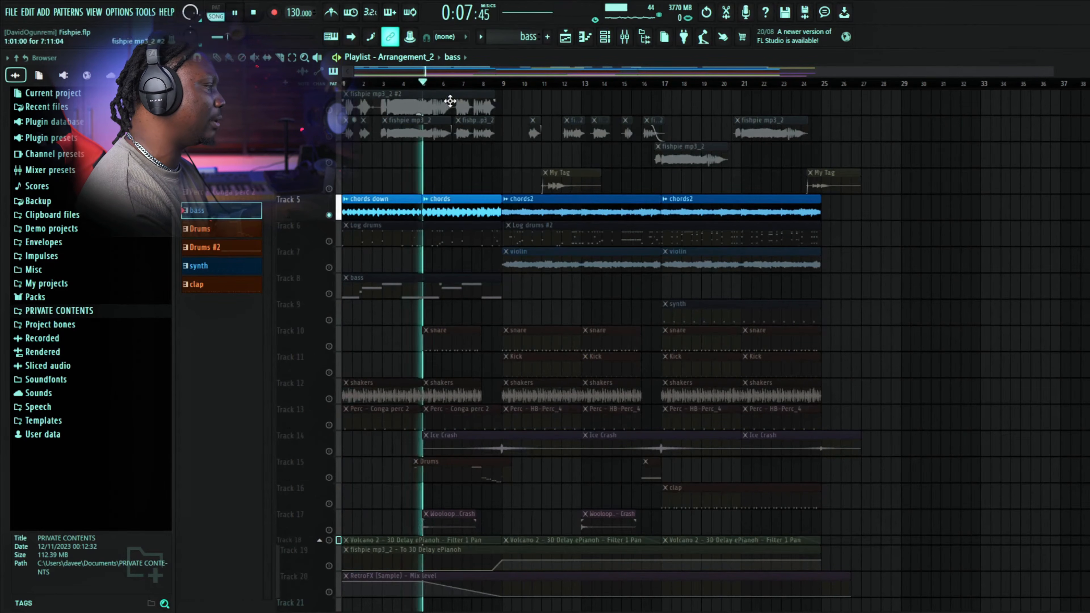
key("space")
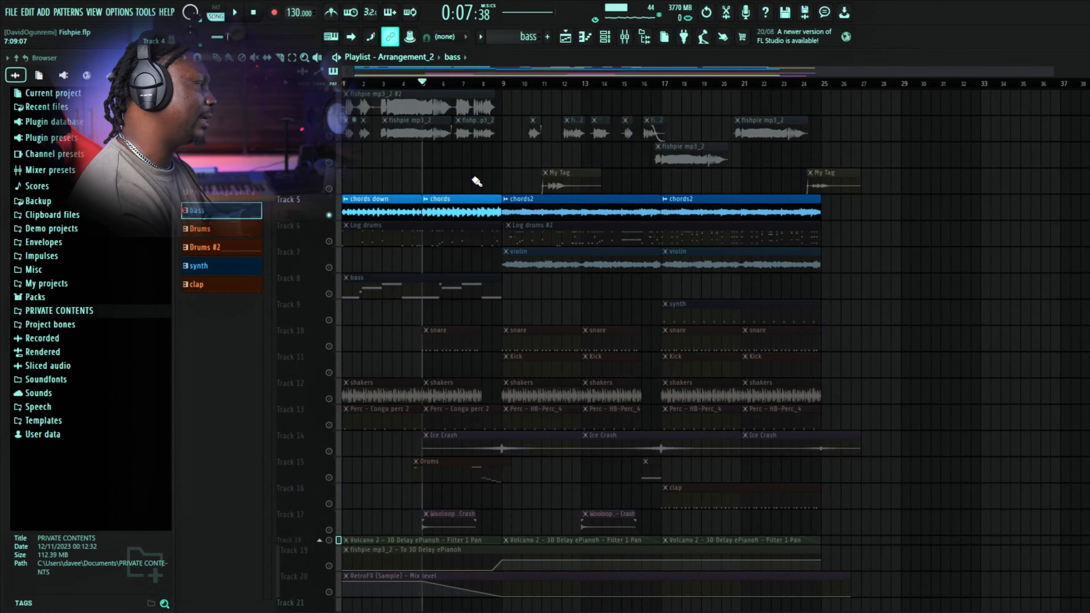
Examine the sample settings of the chords down clip and return the playhead to the start of the song.
double_click(393, 209)
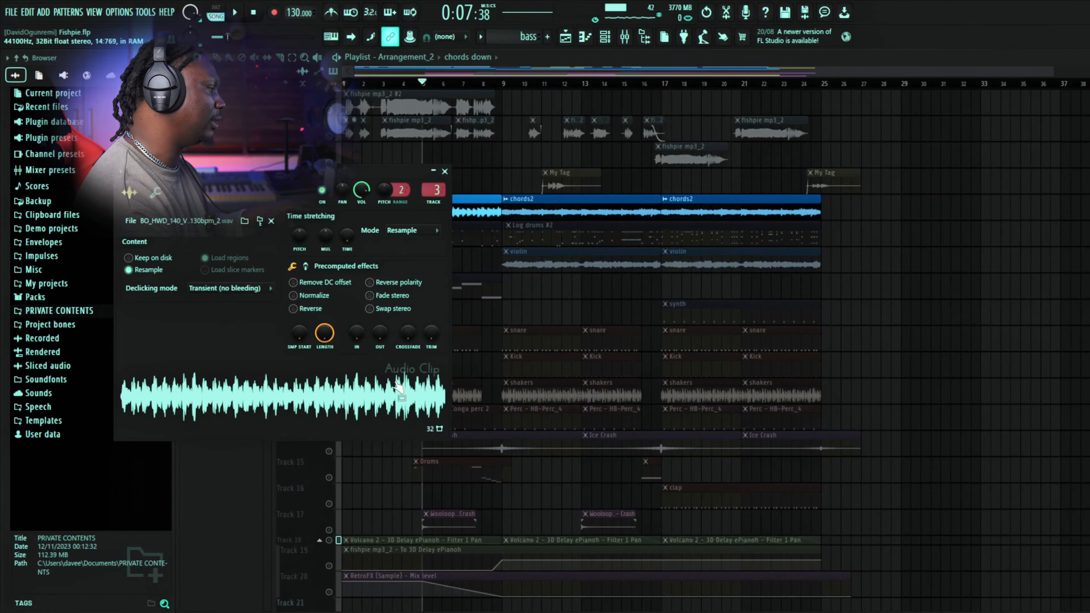
left_click(445, 172)
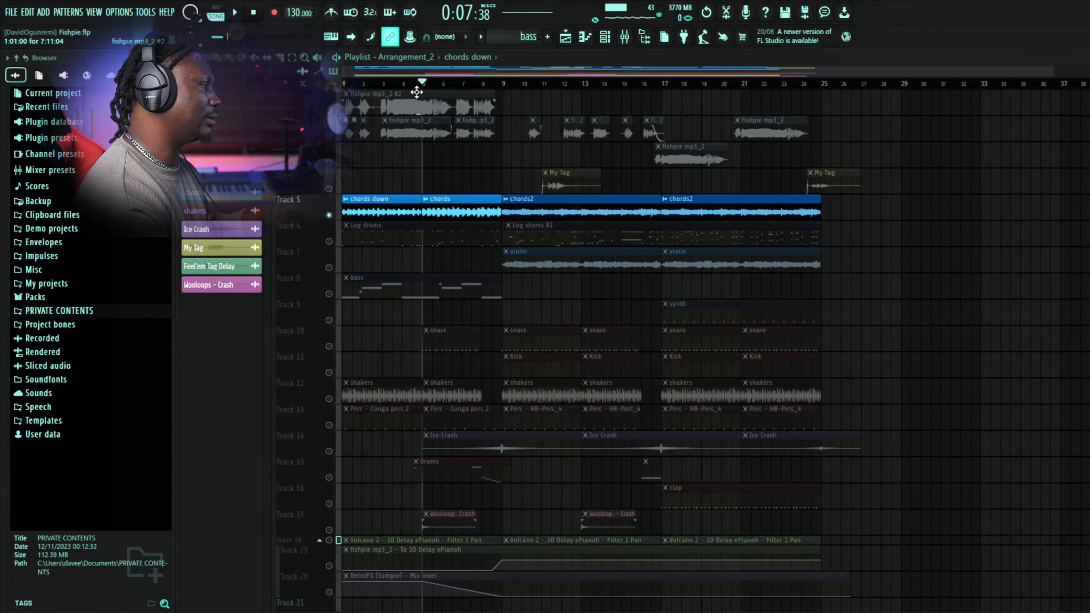
left_click(344, 84)
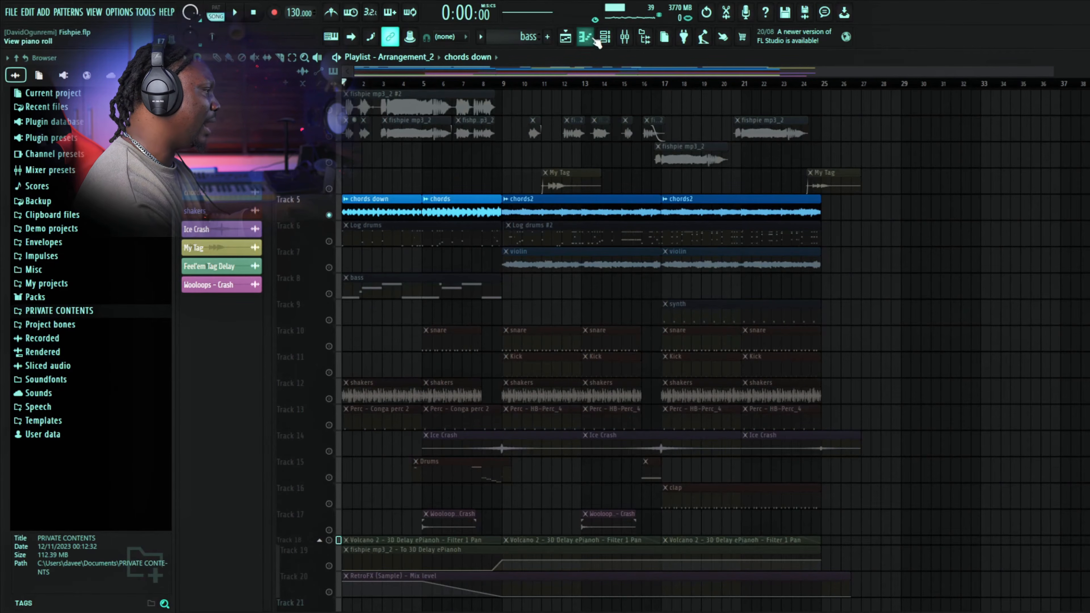
Examine the Pro-Q 3 equalizer curve on the chords channel in the mixer.
left_click(624, 38)
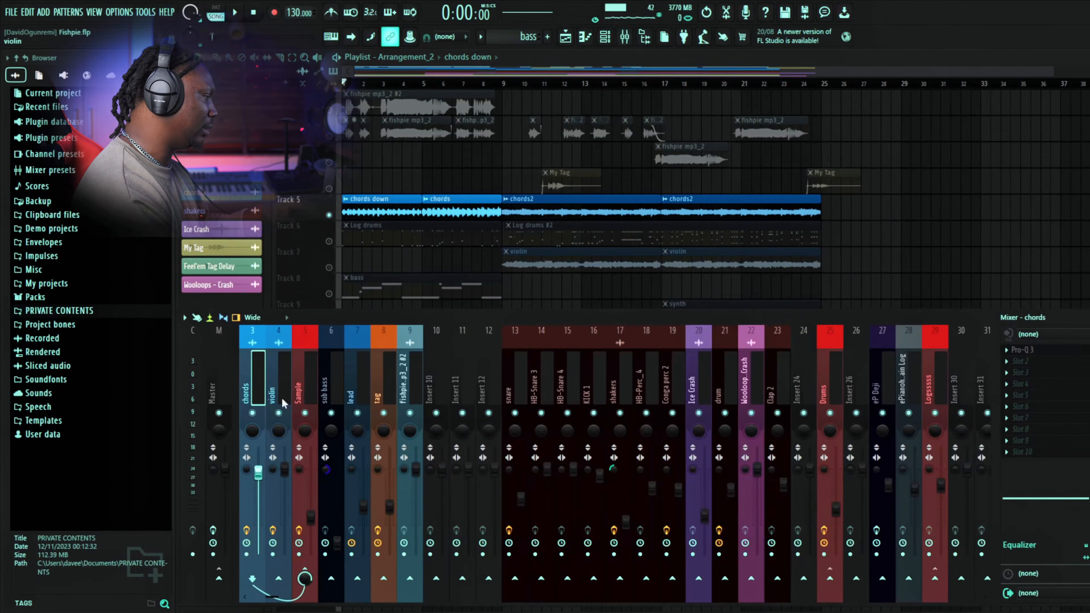
left_click(1052, 357)
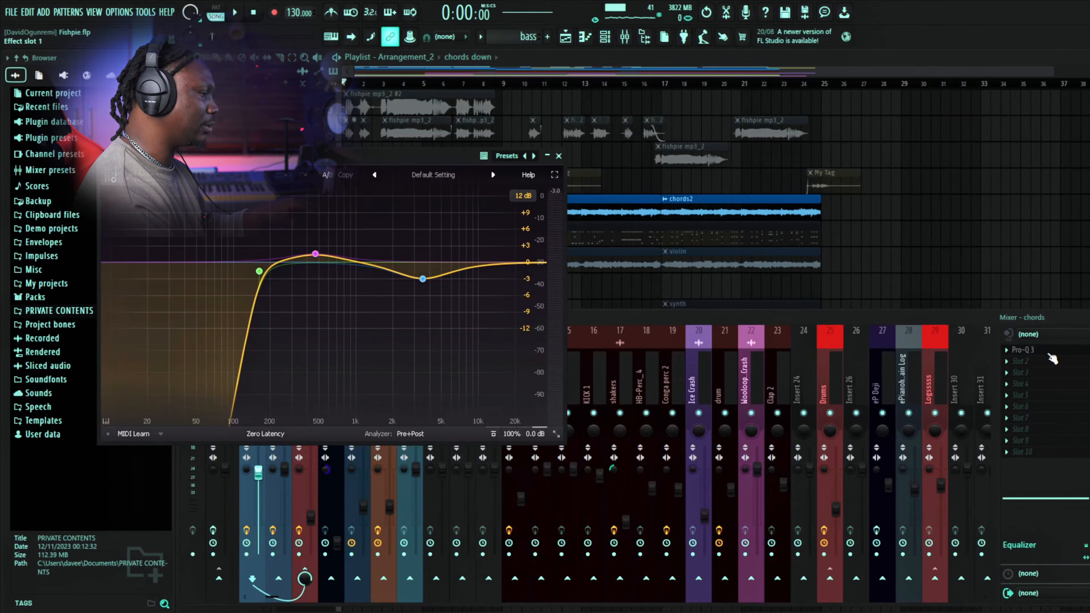
left_click(558, 156)
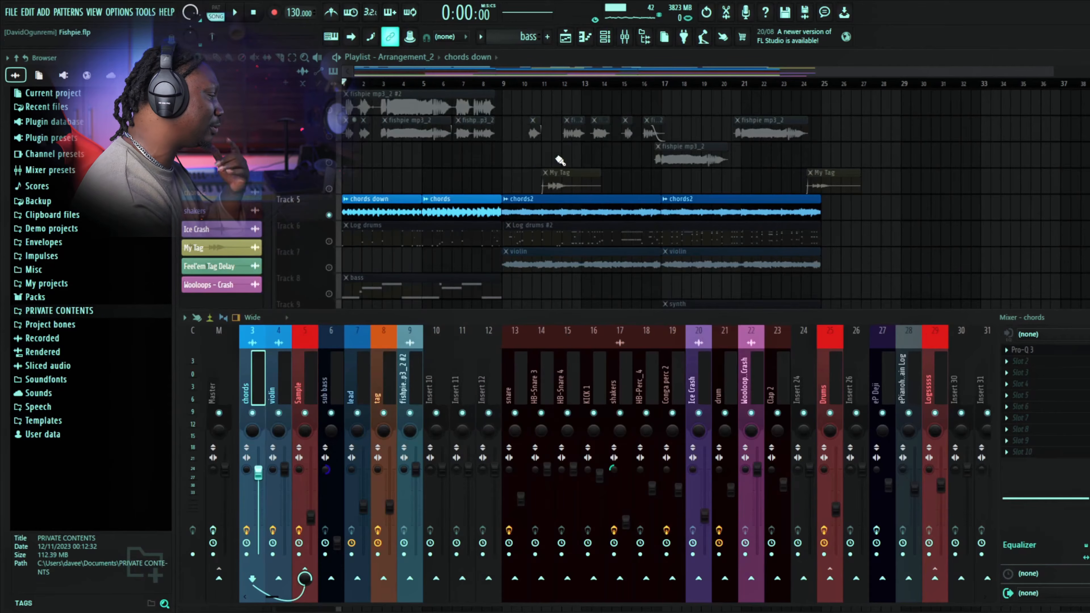
left_click(310, 384)
key("F9")
Unmute the bass on track 8 and the shakers on track 12, listening with the chords after each addition.
left_click(329, 294)
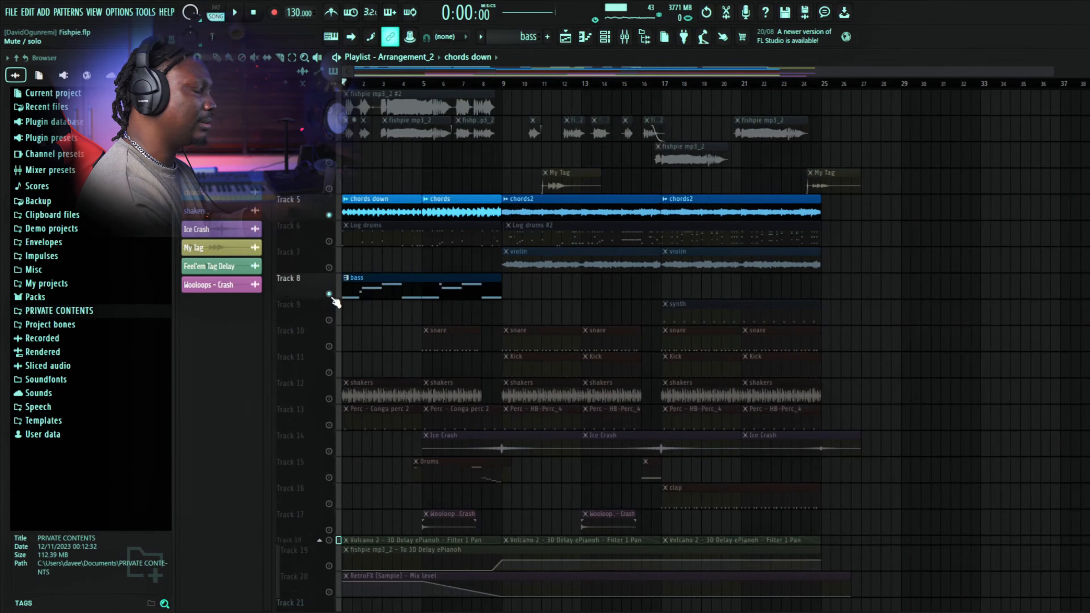
key("space")
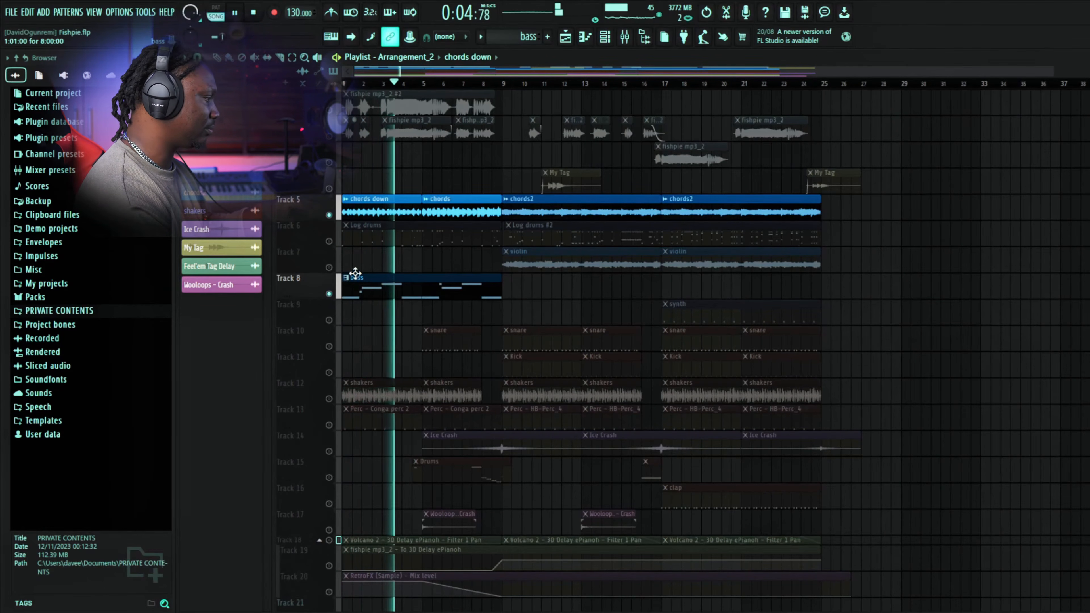
scroll(360, 309, "down", 1)
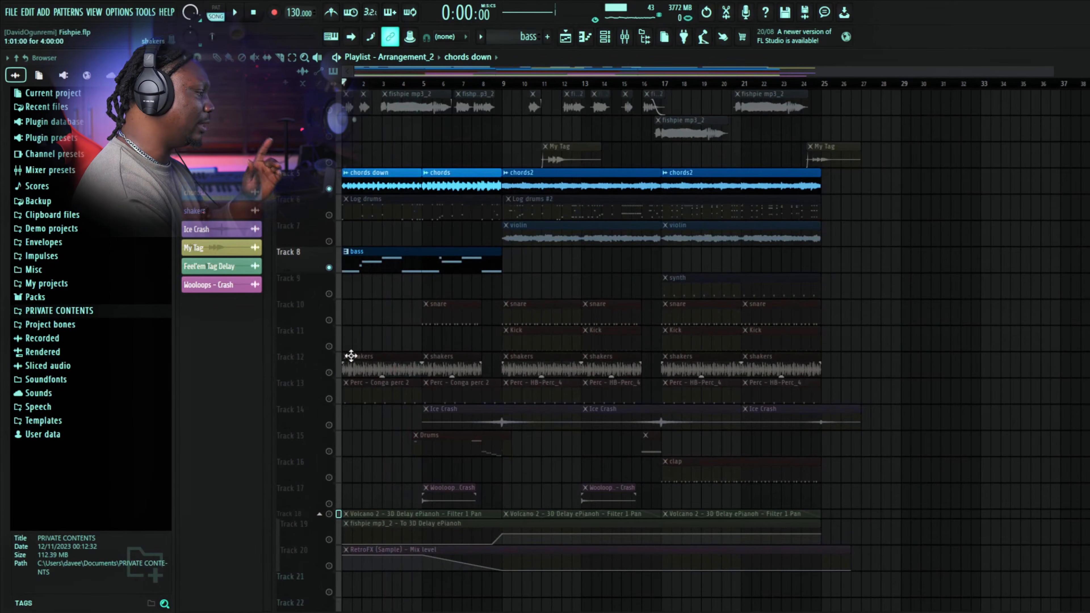
left_click(329, 373)
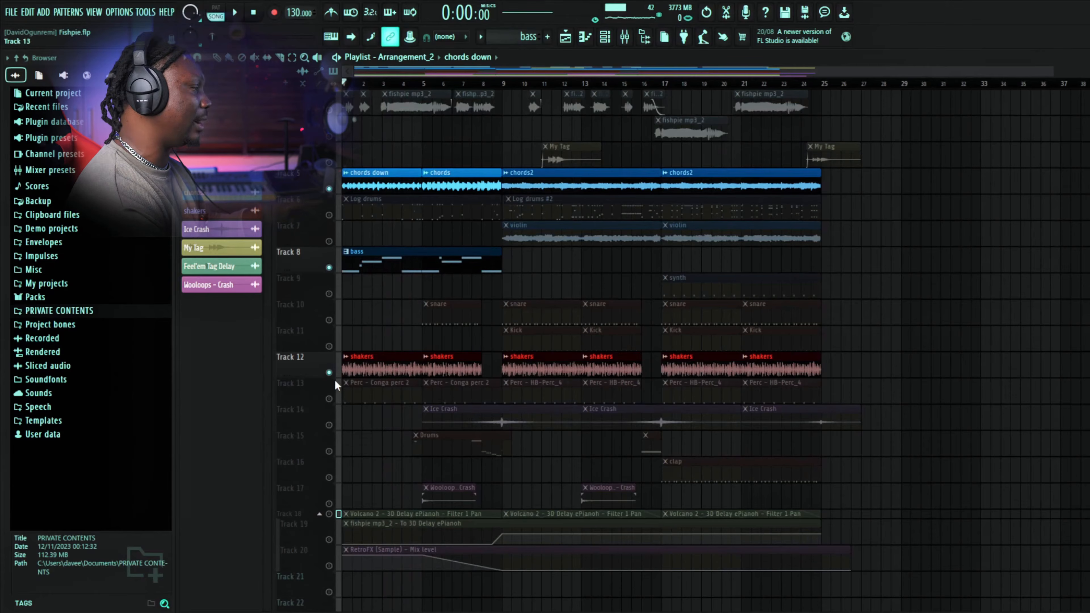
key("space")
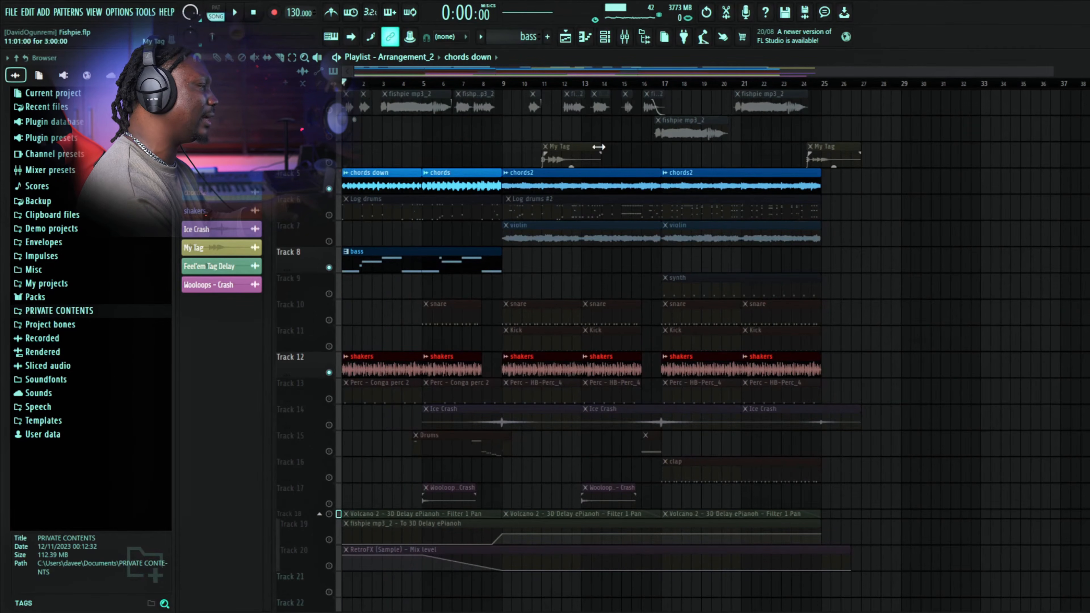
Check the shakers channel and its effects in the mixer during playback.
left_click(625, 37)
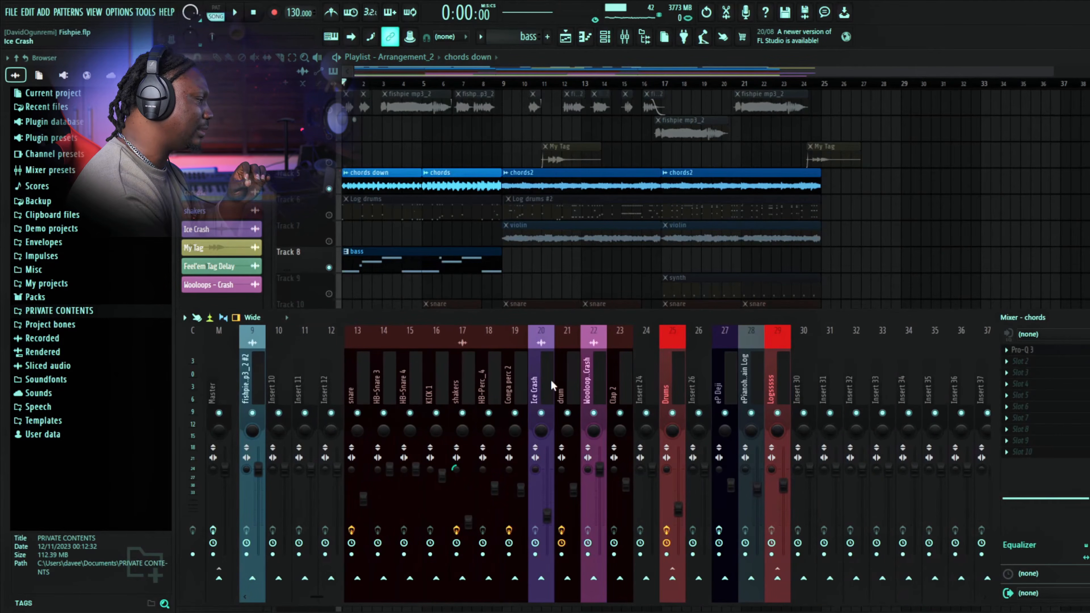
key("space")
left_click(468, 386)
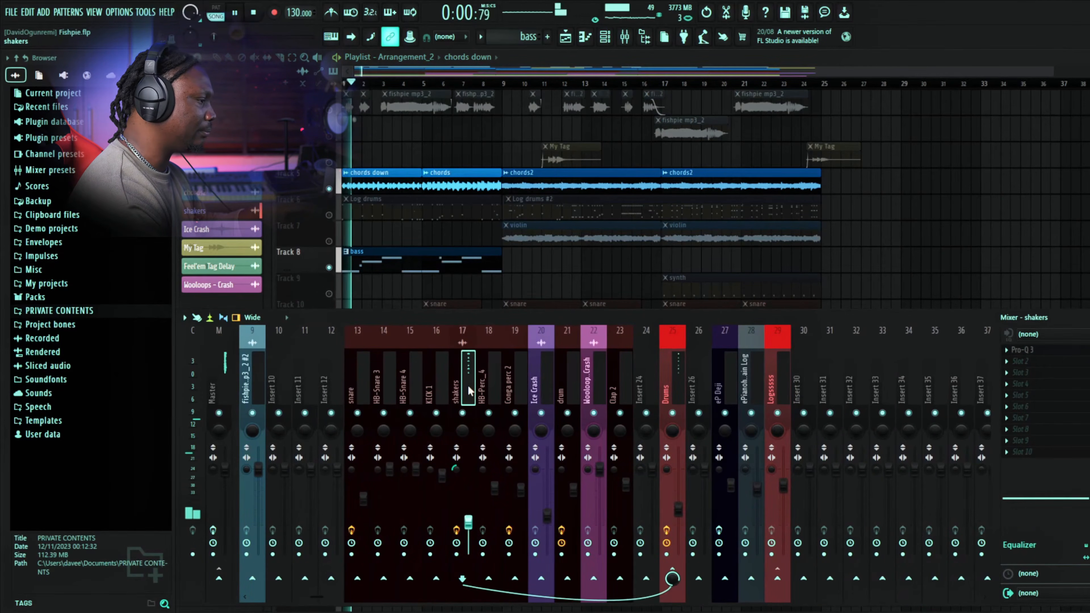
key("space")
key("F9")
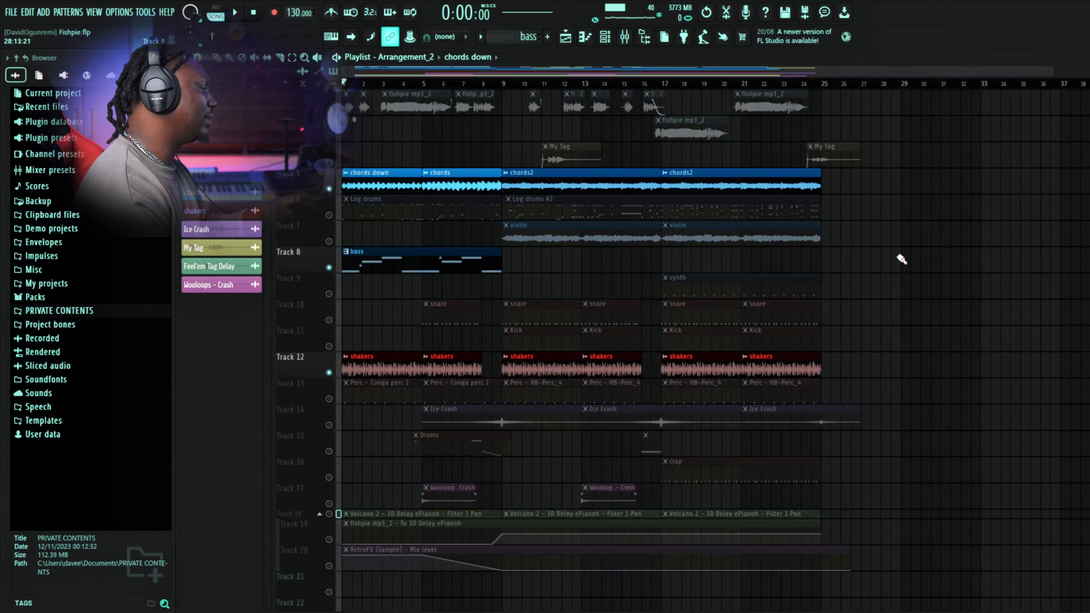
Play the chords, bass and shakers together from the start of the arrangement.
key("space")
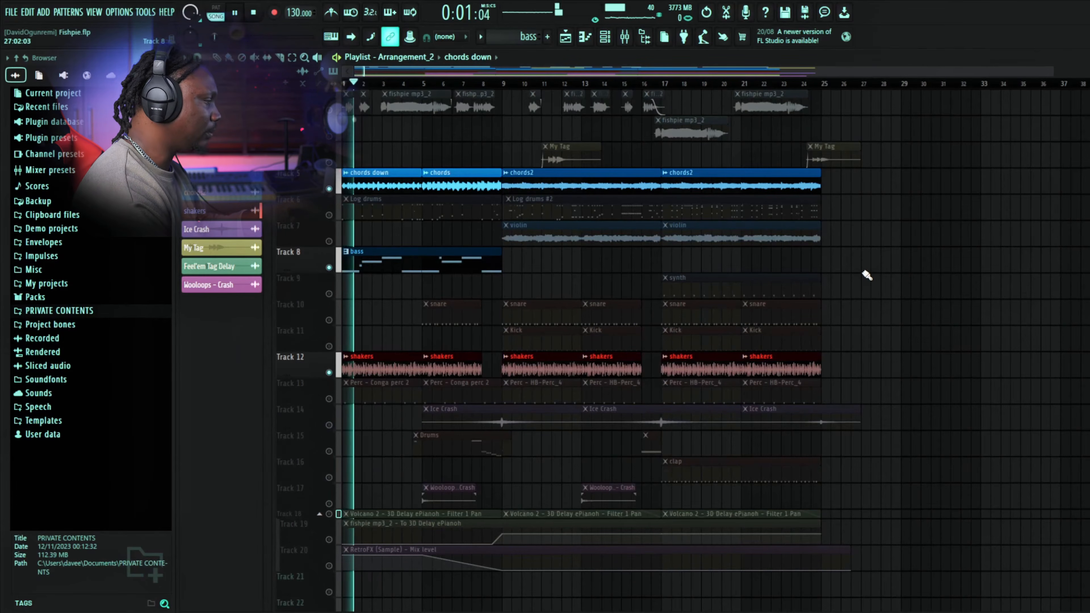
scroll(864, 273, "down", 1)
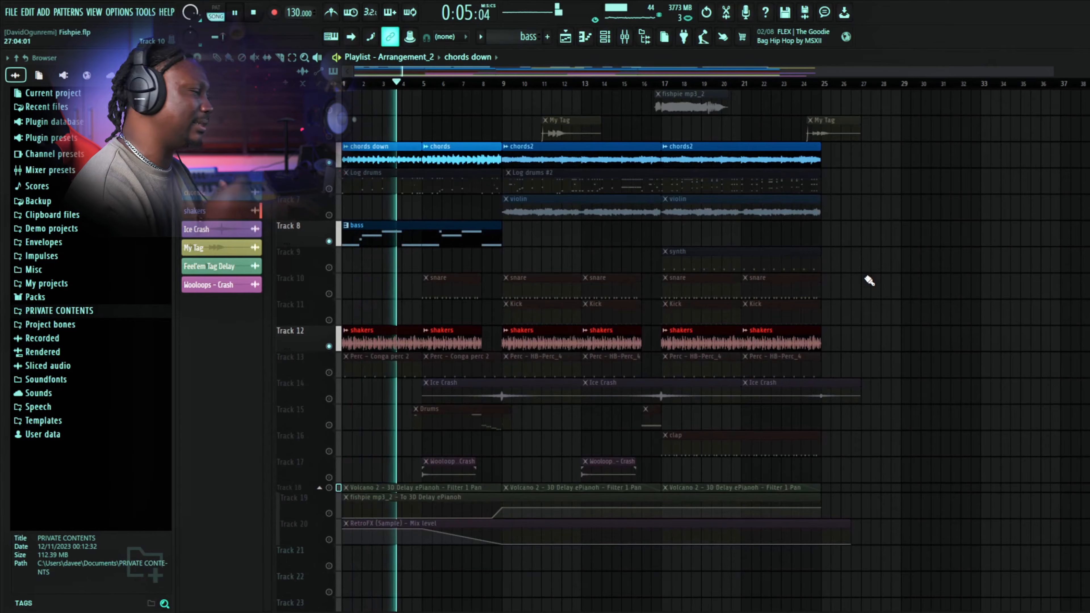
key("space")
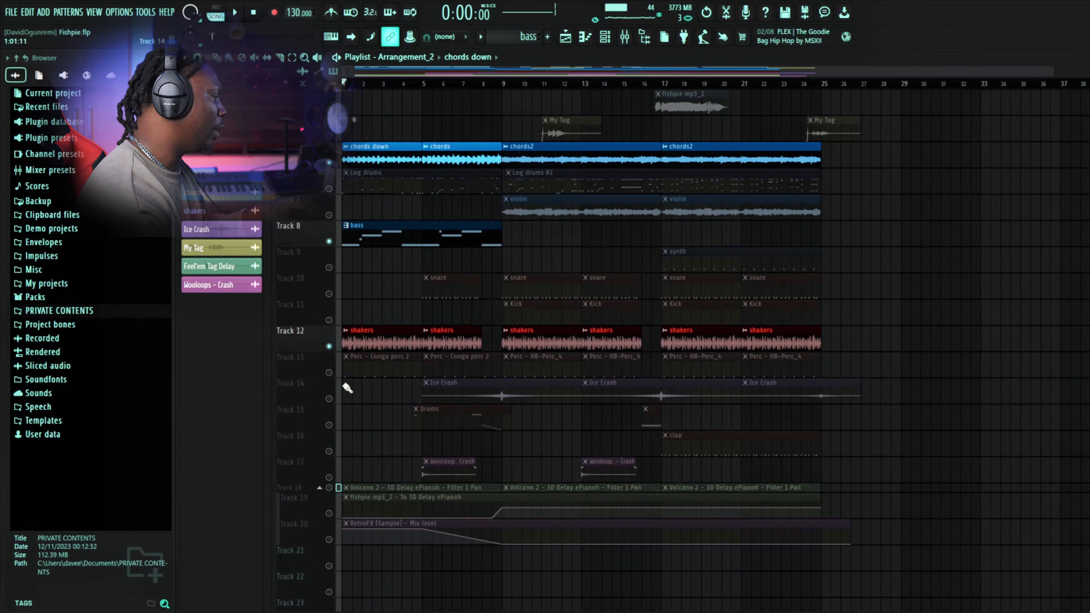
Unmute the percussion on track 13 and play it with the chords, bass and shakers.
left_click(330, 373)
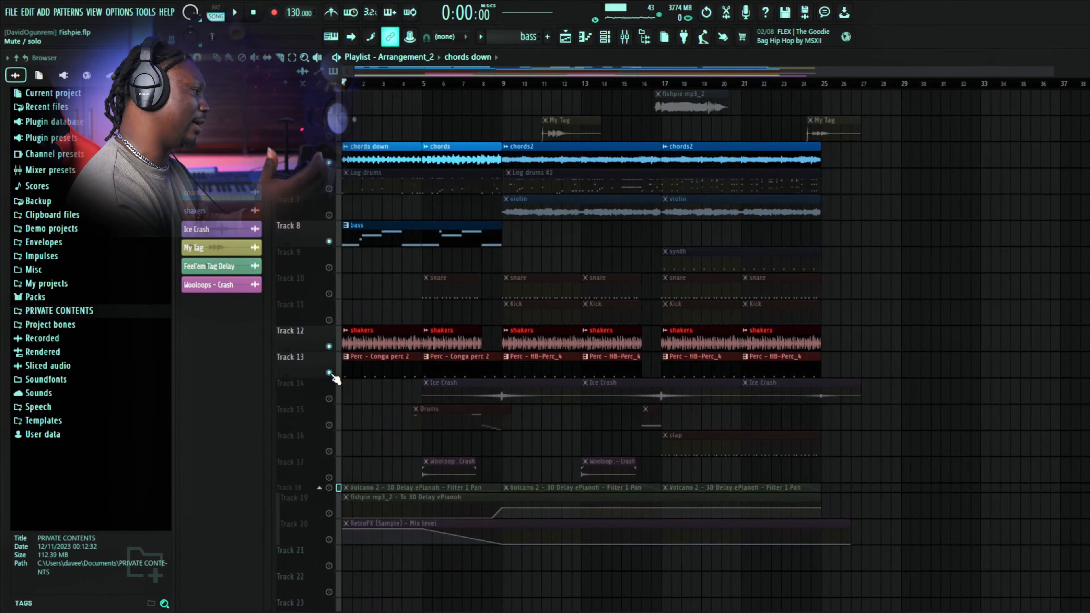
key("space")
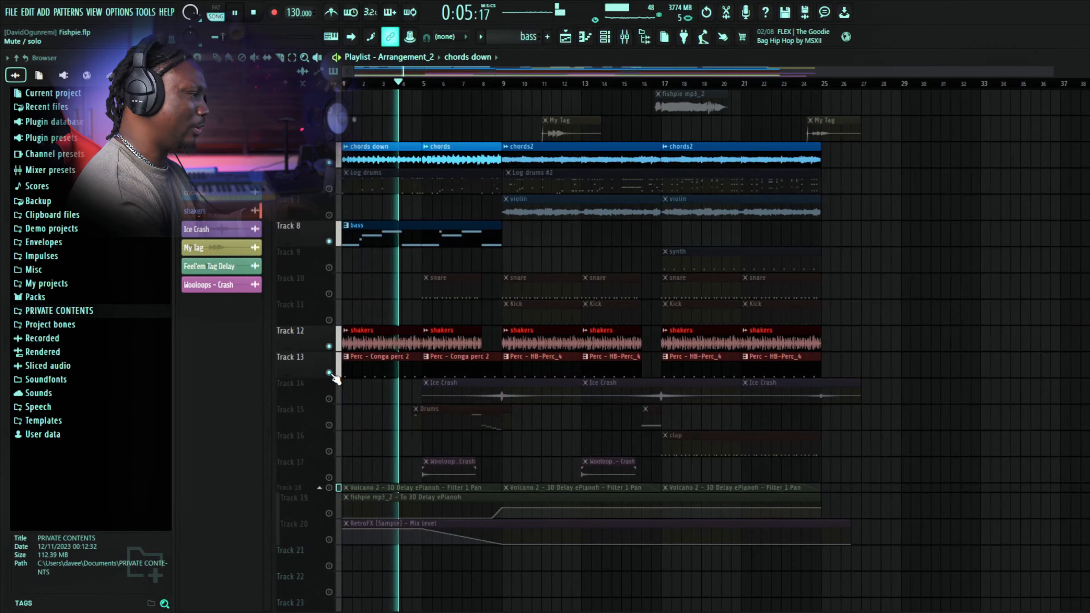
key("space")
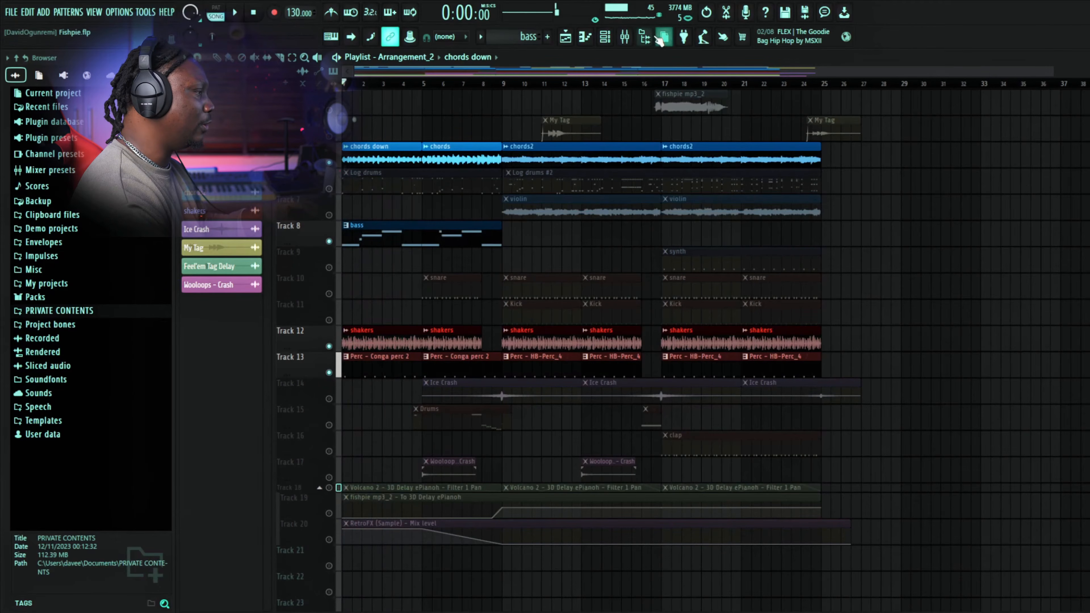
Examine the Fruity delay 2 settings on the Conga perc 2 mixer channel while the arrangement plays.
left_click(634, 40)
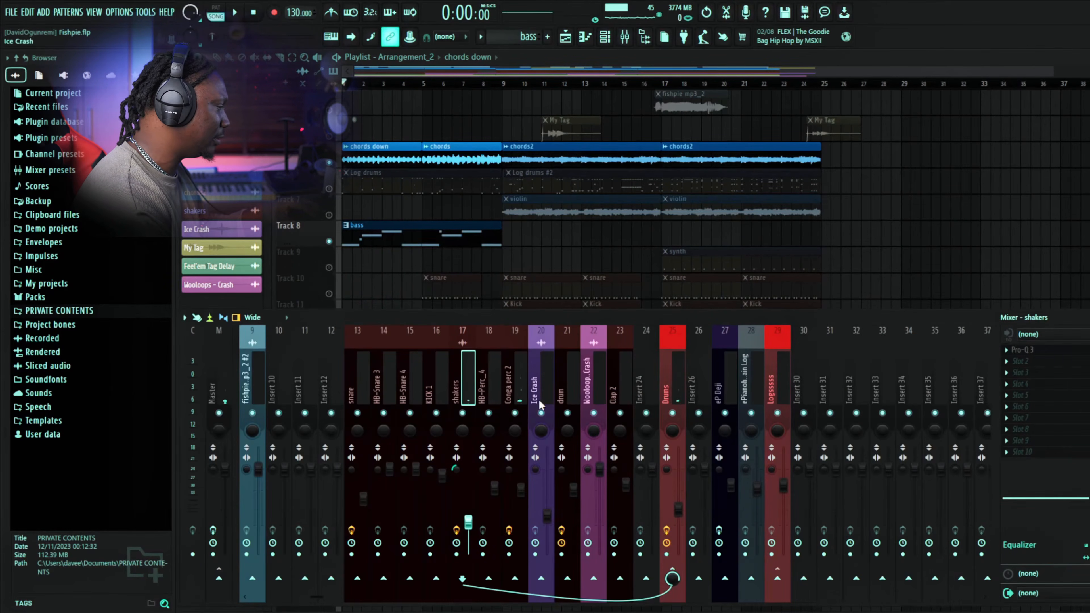
left_click(511, 385)
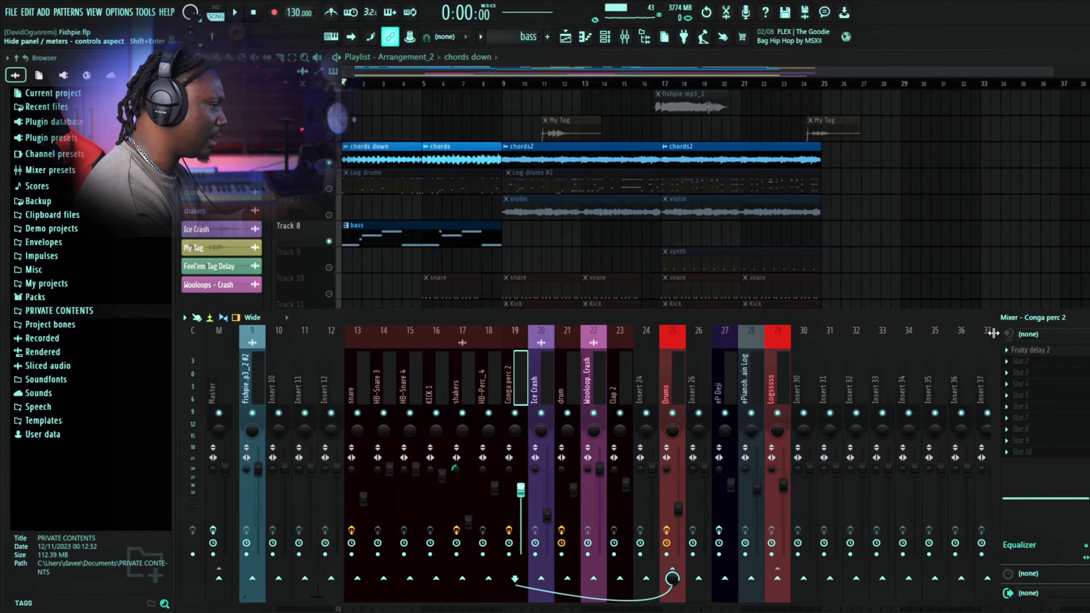
left_click(1042, 351)
left_click_drag(475, 277, 572, 262)
key("space")
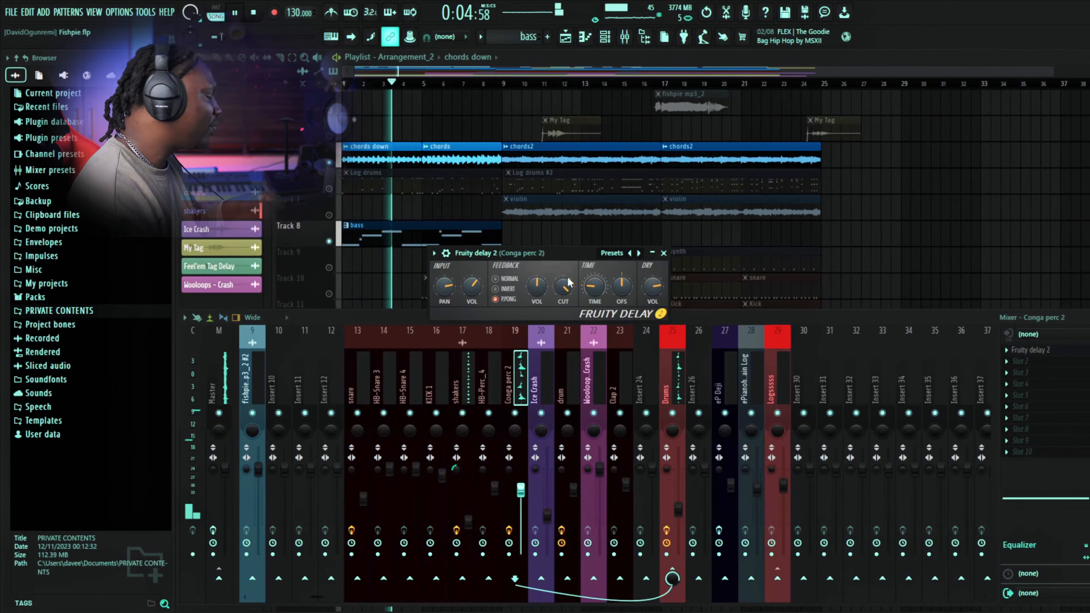
left_click(663, 253)
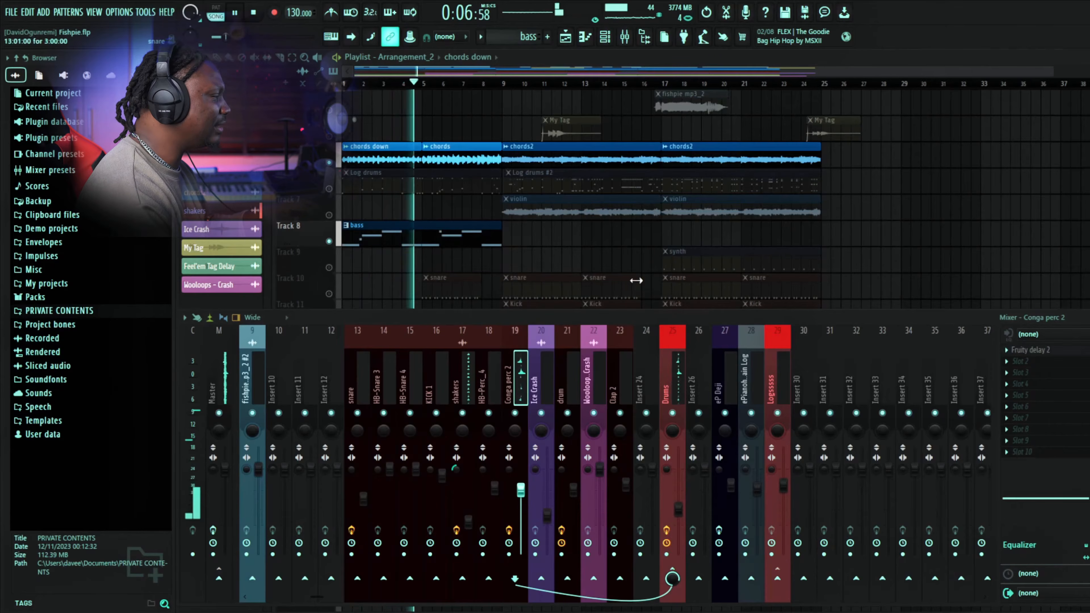
key("space")
key("F9")
Unmute the snare on track 10 and play the arrangement from shortly before bar 5.
scroll(378, 283, "down", 2)
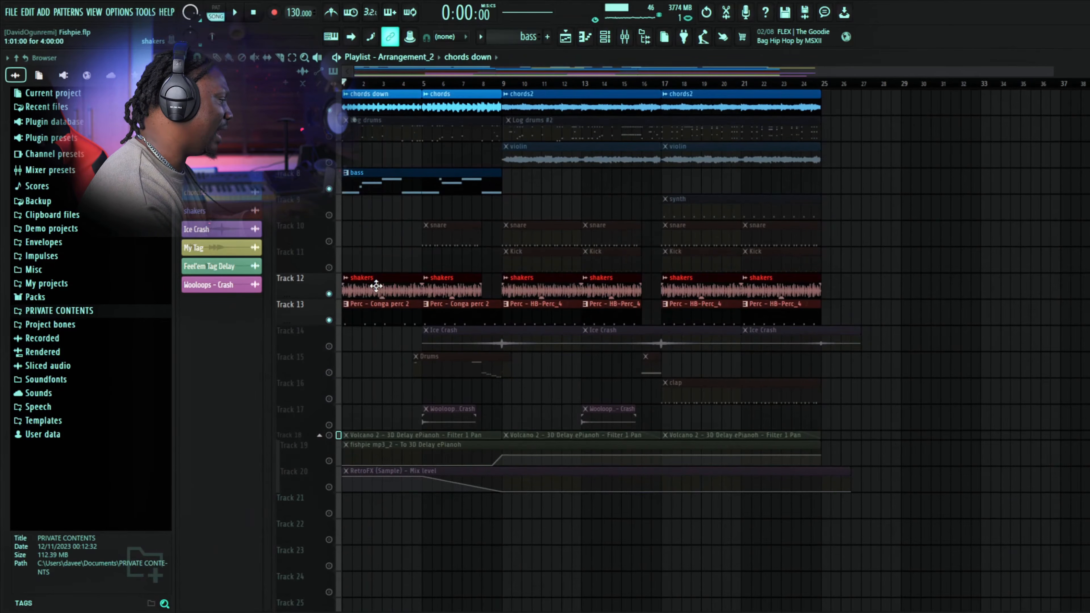
left_click(329, 242)
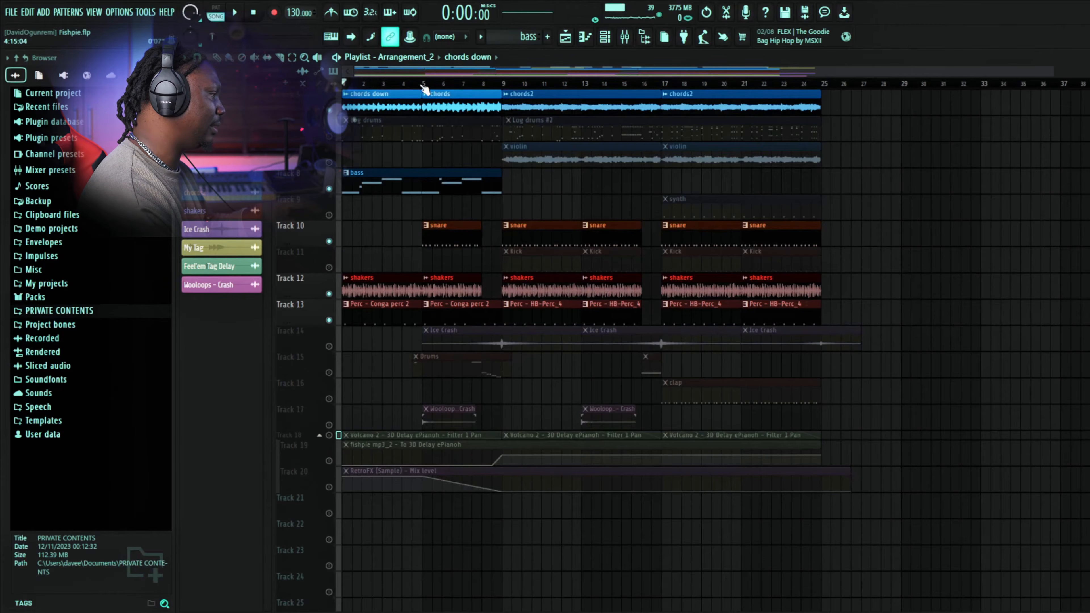
left_click(414, 83)
key("space")
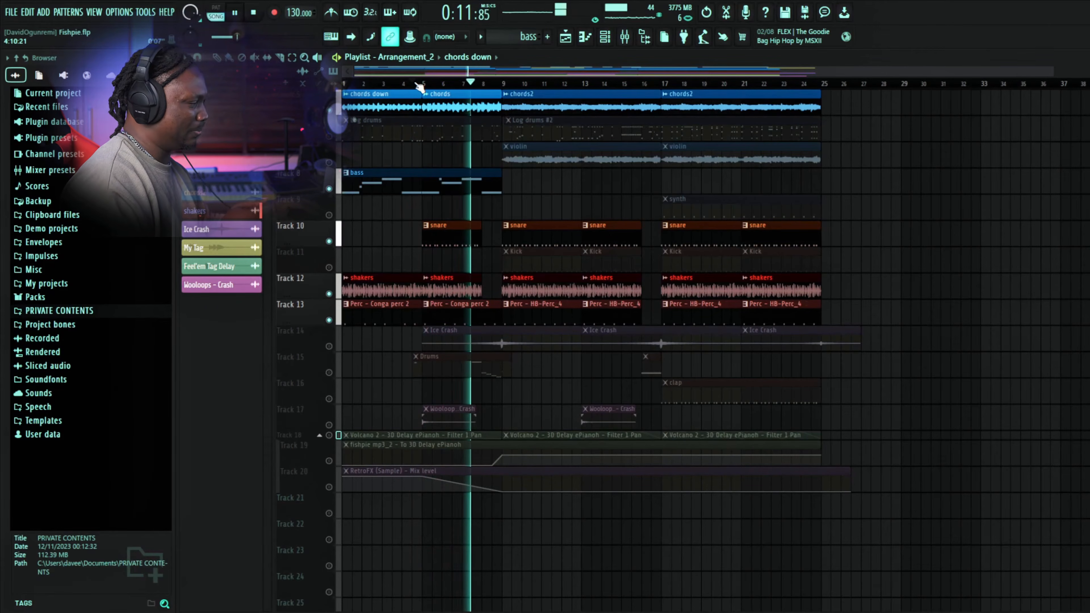
key("space")
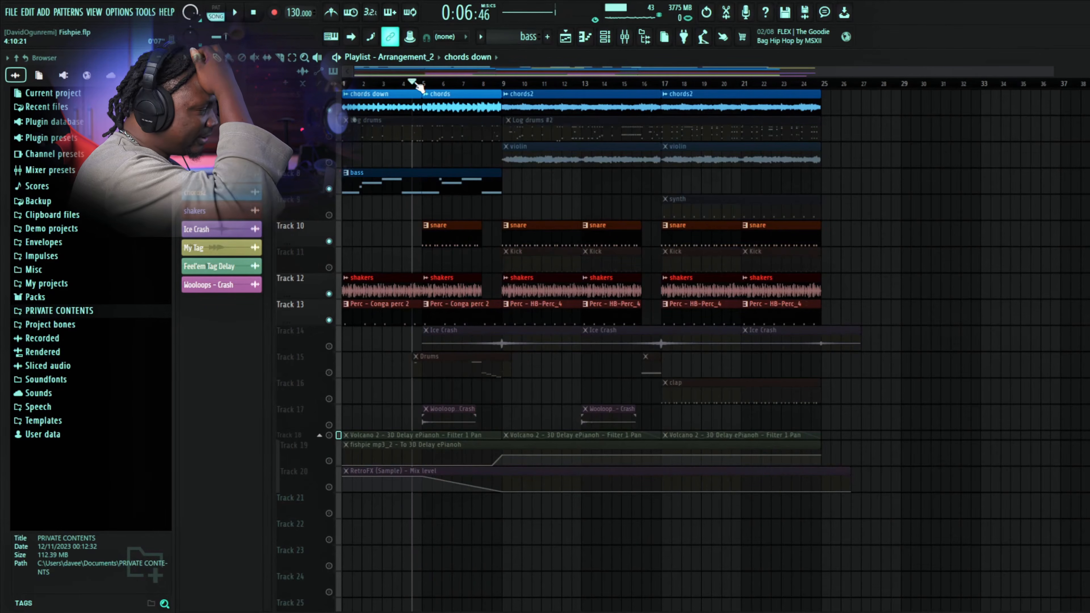
Unmute the Wooloops crash on track 17 and play the arrangement from shortly before bar 5.
left_click(329, 424)
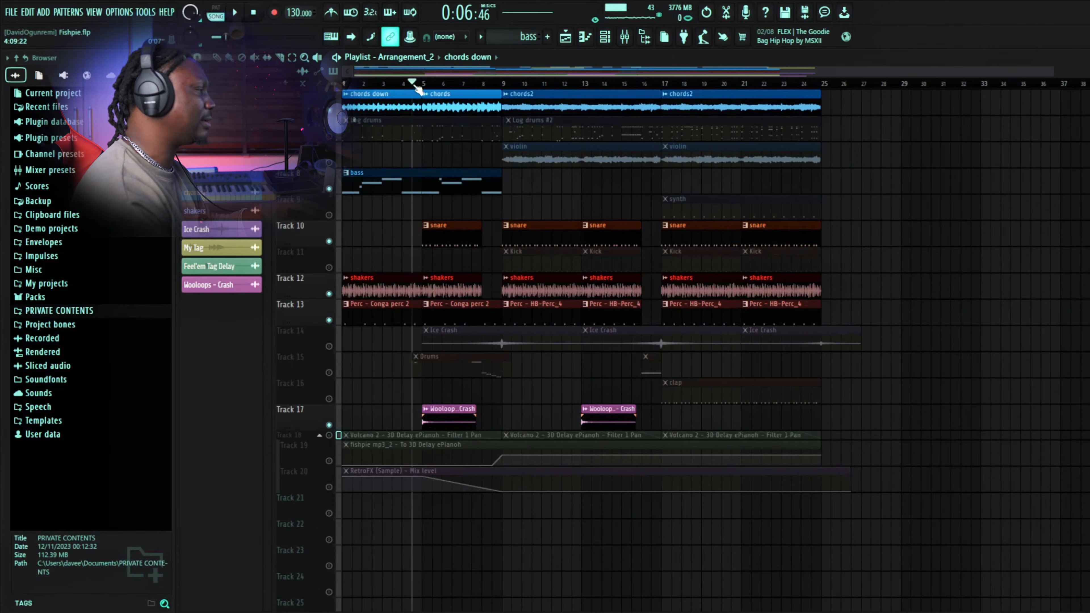
key("space")
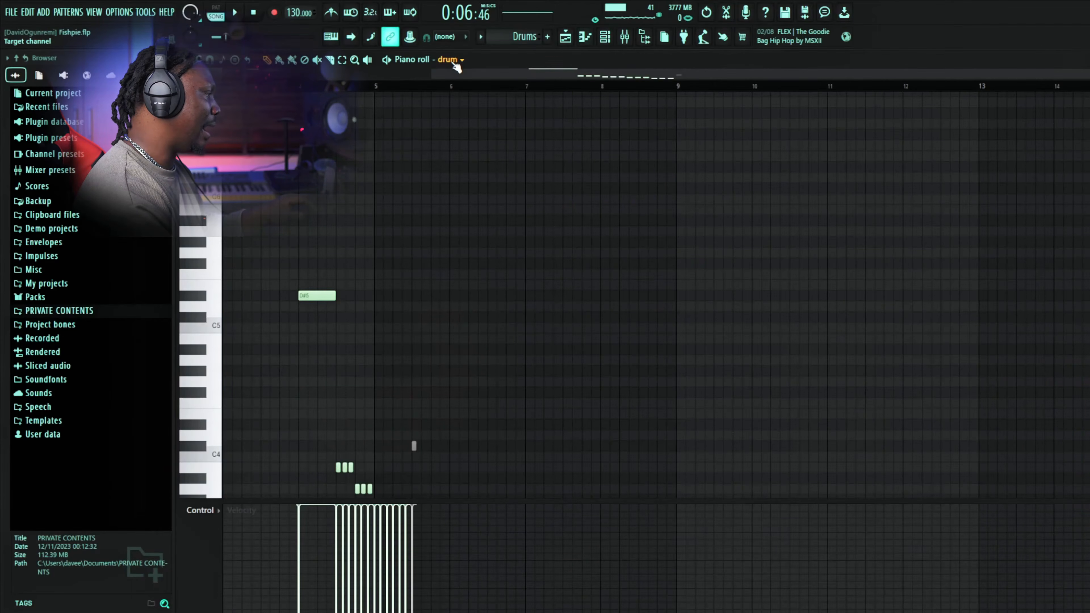
Show the Kontakt Studio Drummer instrument behind the drum channel of the Drums pattern, clear of the webcam area.
left_click(456, 63)
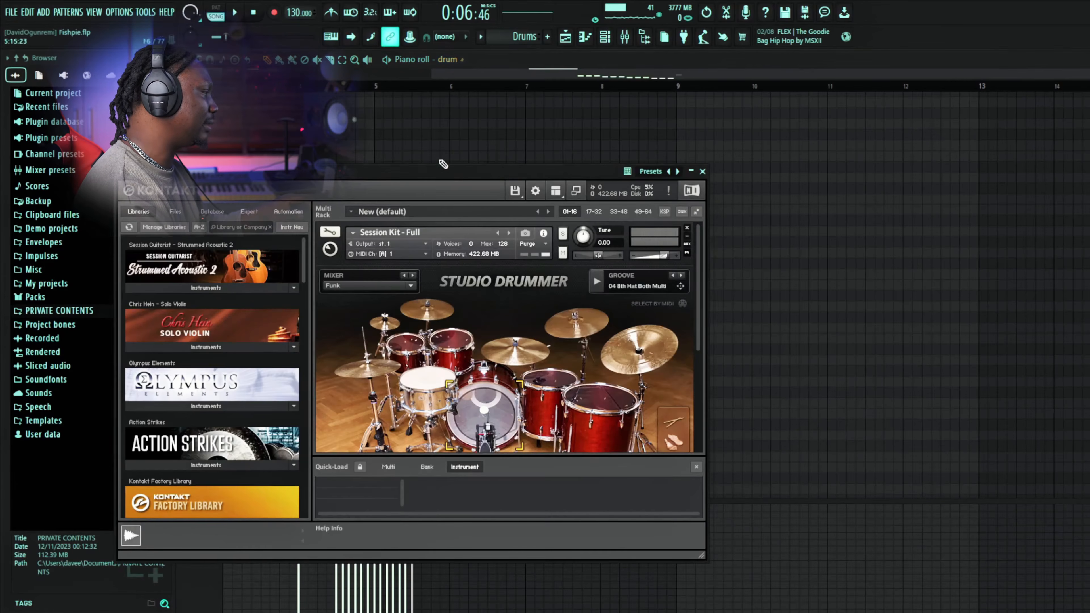
left_click_drag(442, 168, 593, 130)
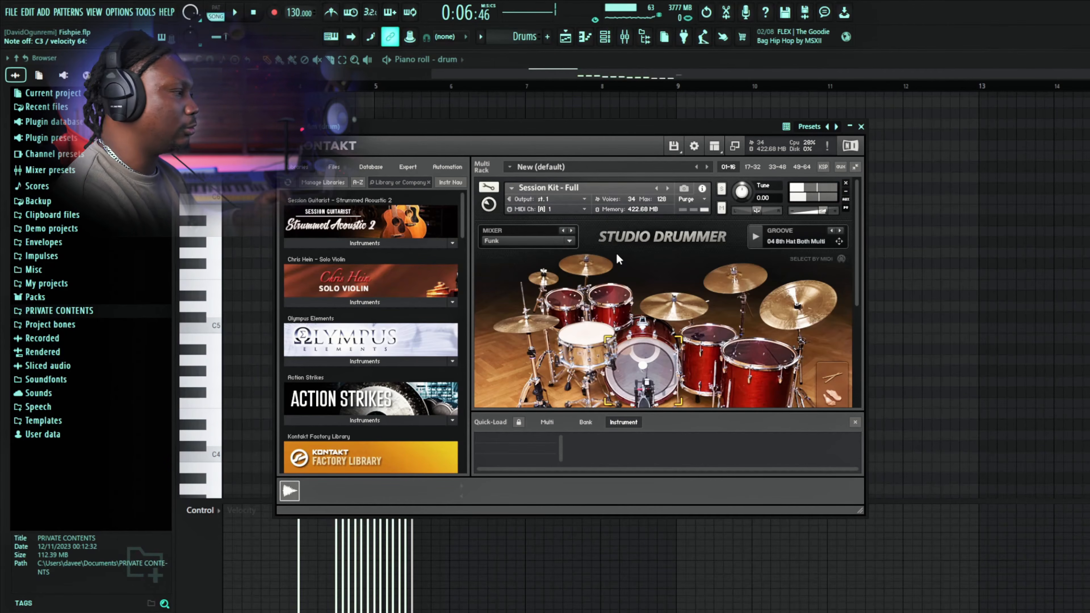
left_click(862, 127)
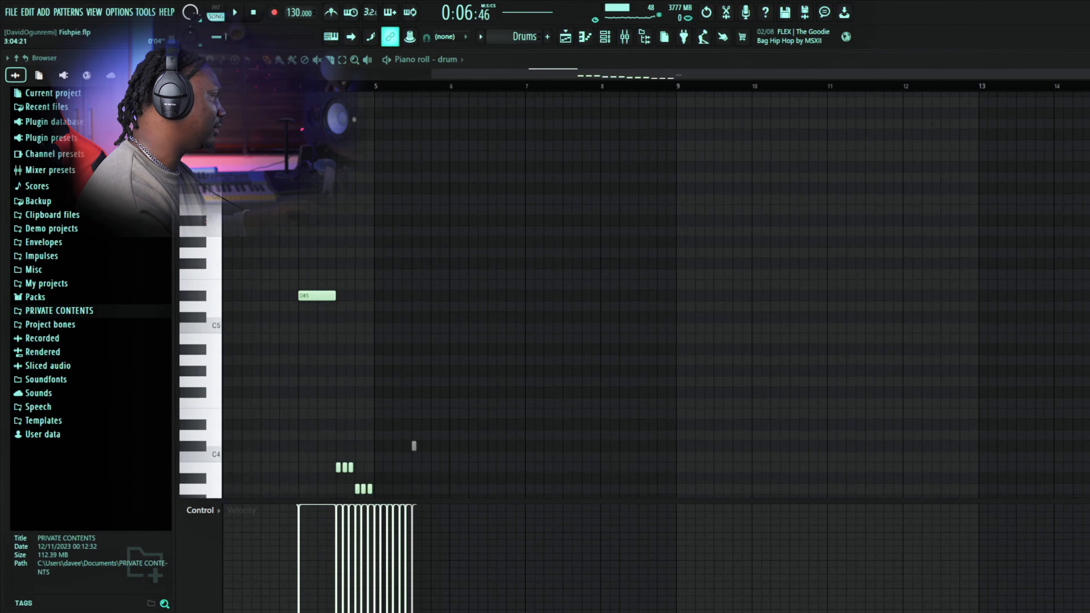
Play the Drums pattern in the piano roll, bringing the whole descending drum roll into view.
scroll(240, 86, "left", 3)
scroll(354, 237, "down", 2)
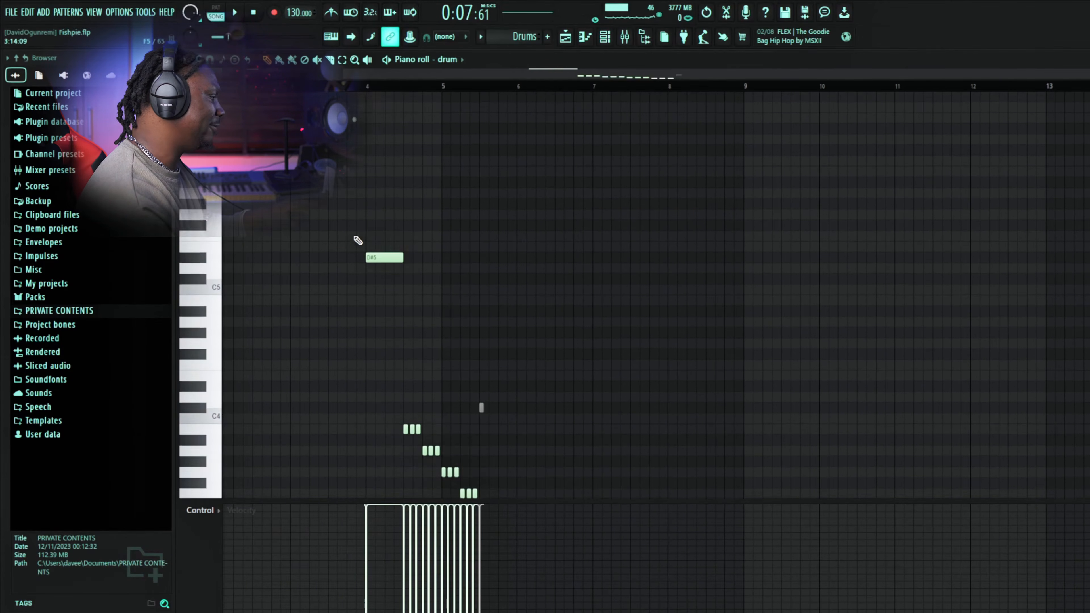
scroll(358, 240, "down", 5)
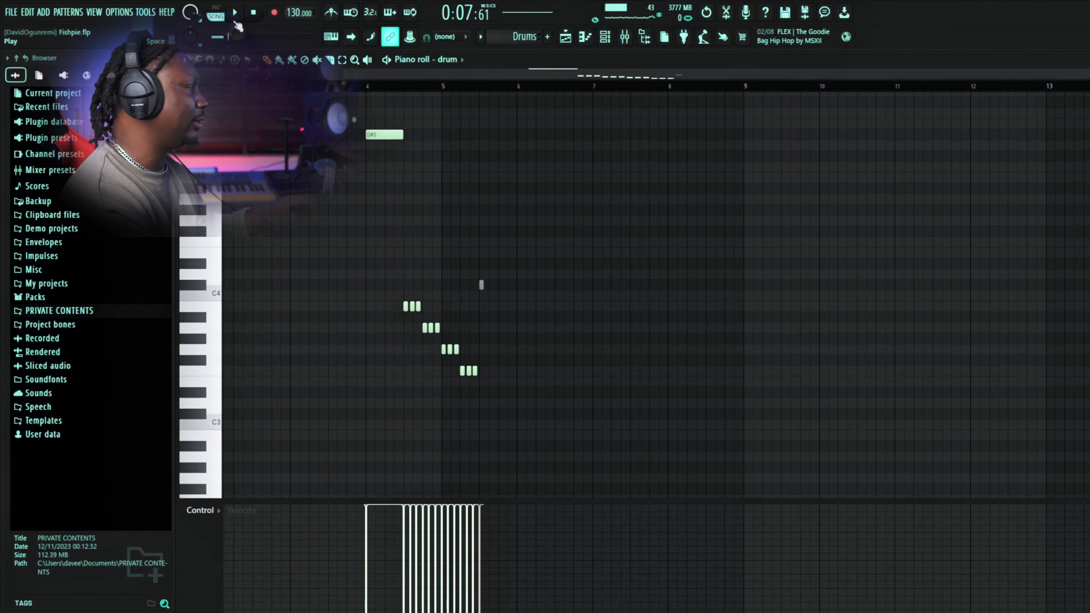
key("space")
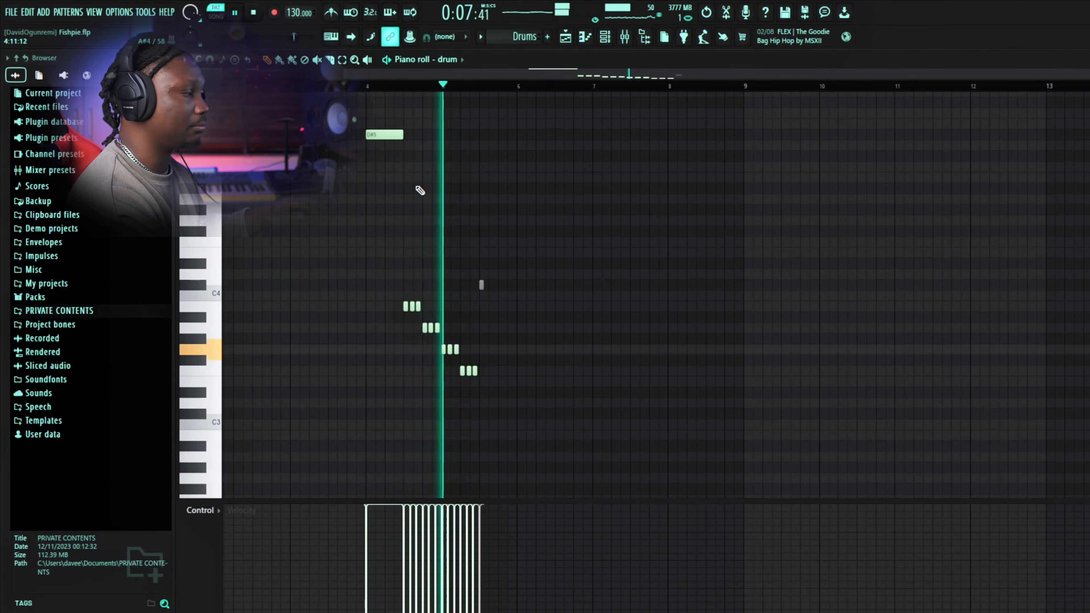
key("space")
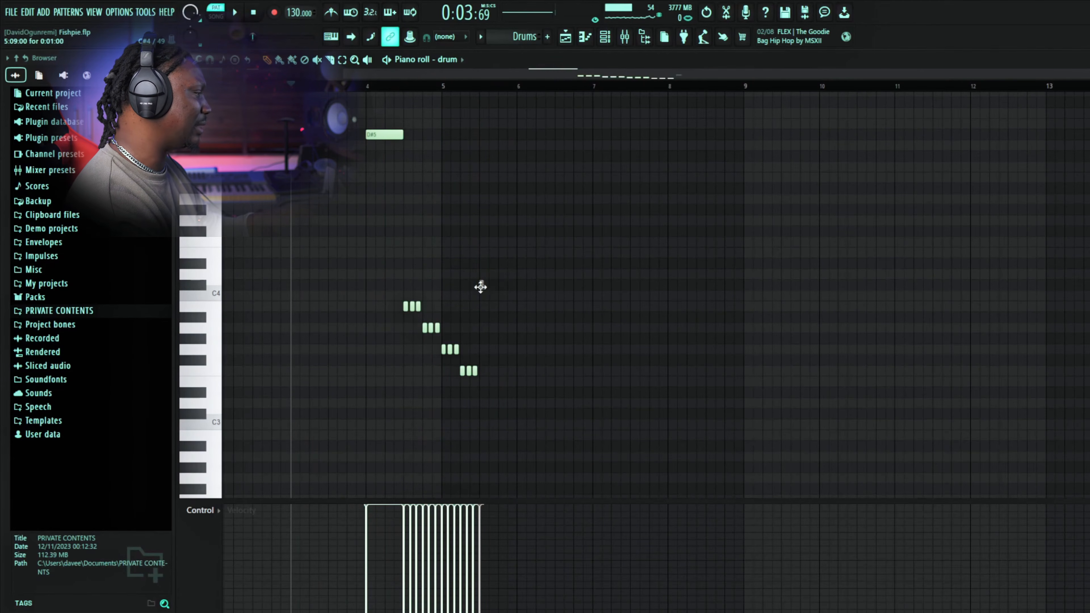
key("space")
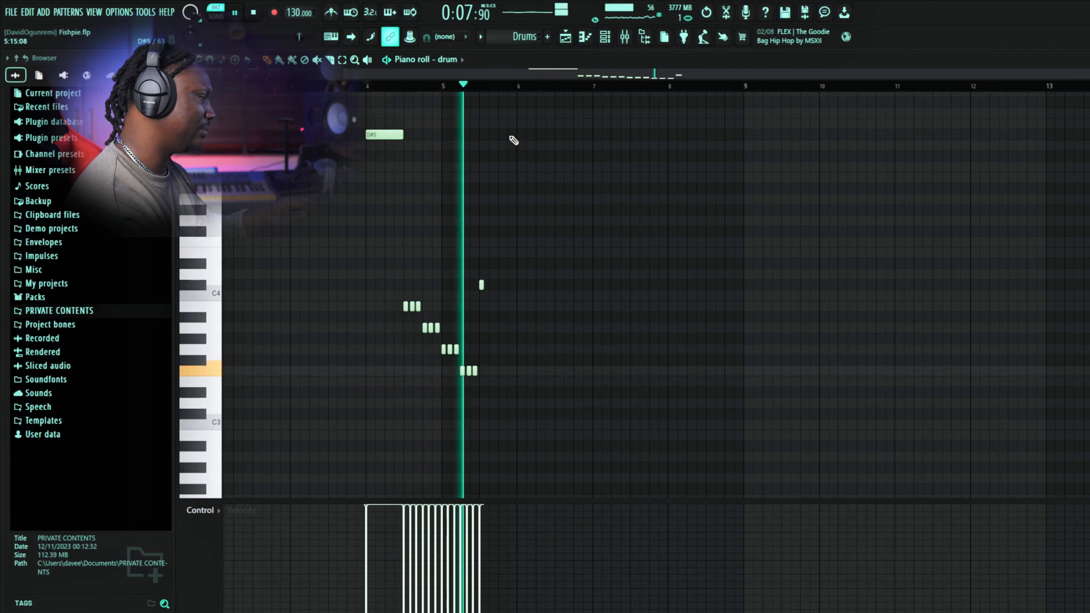
key("space")
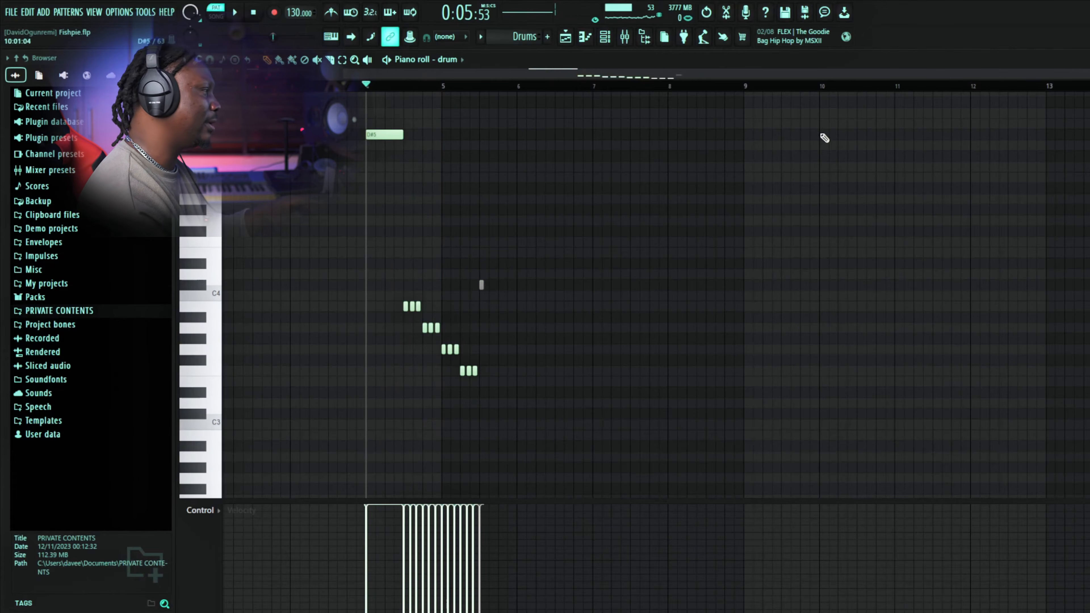
Return to the playlist and play the arrangement with the drums on track 15 unmuted.
key("l")
key("Escape")
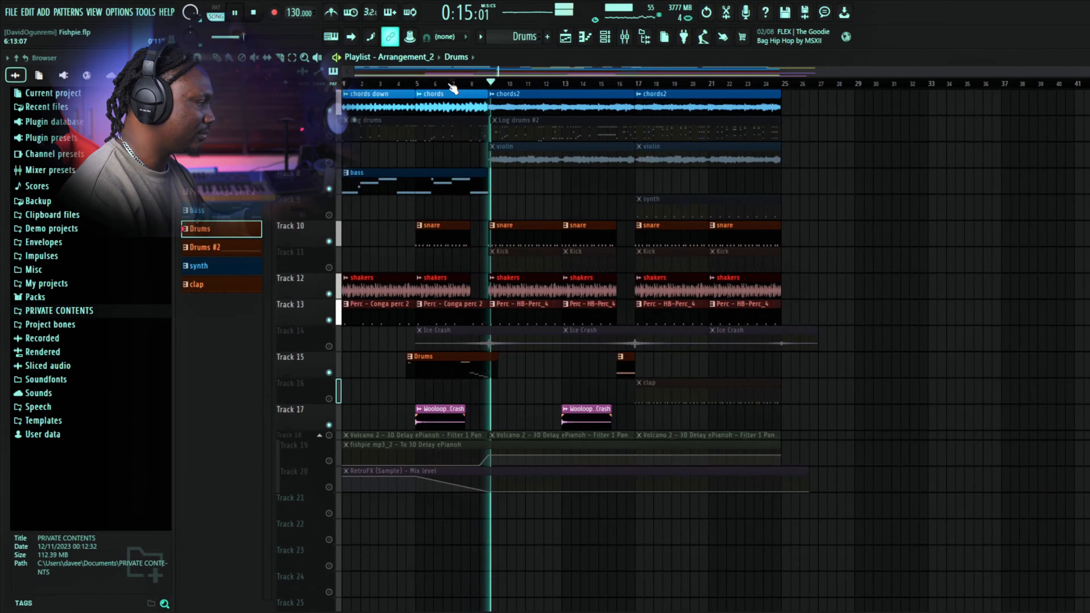
key("space")
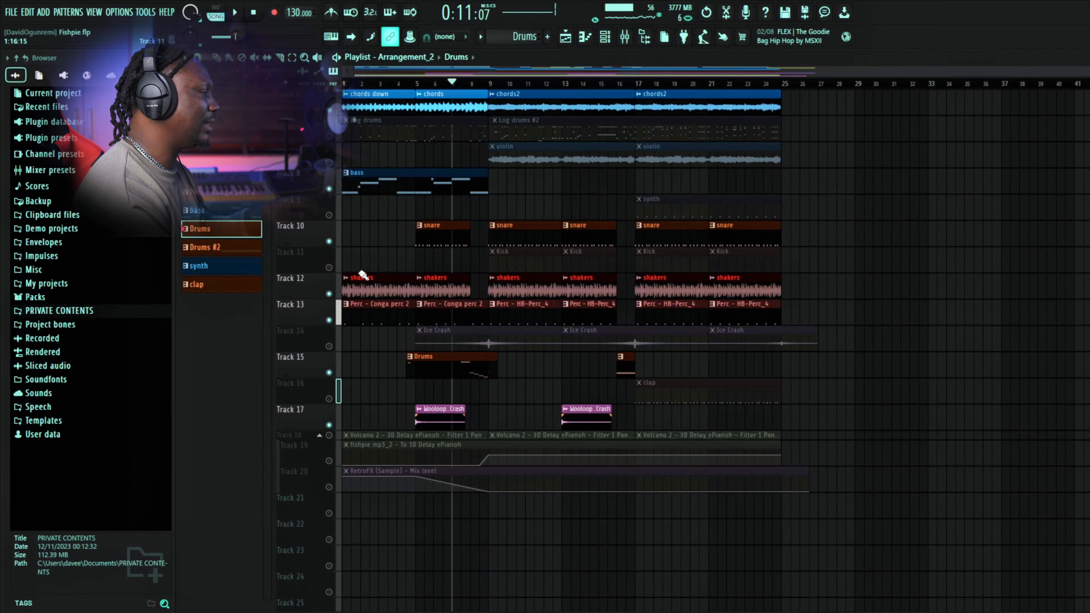
Unmute the kick on track 11 and the violin on track 7, playing the arrangement with each added layer.
left_click(329, 268)
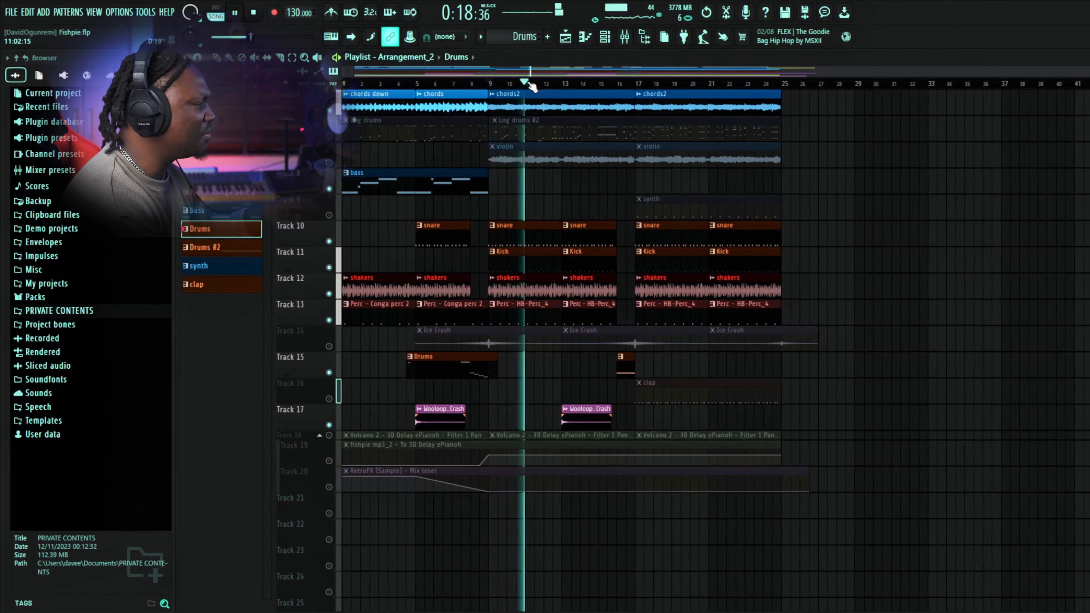
key("space")
left_click(329, 163)
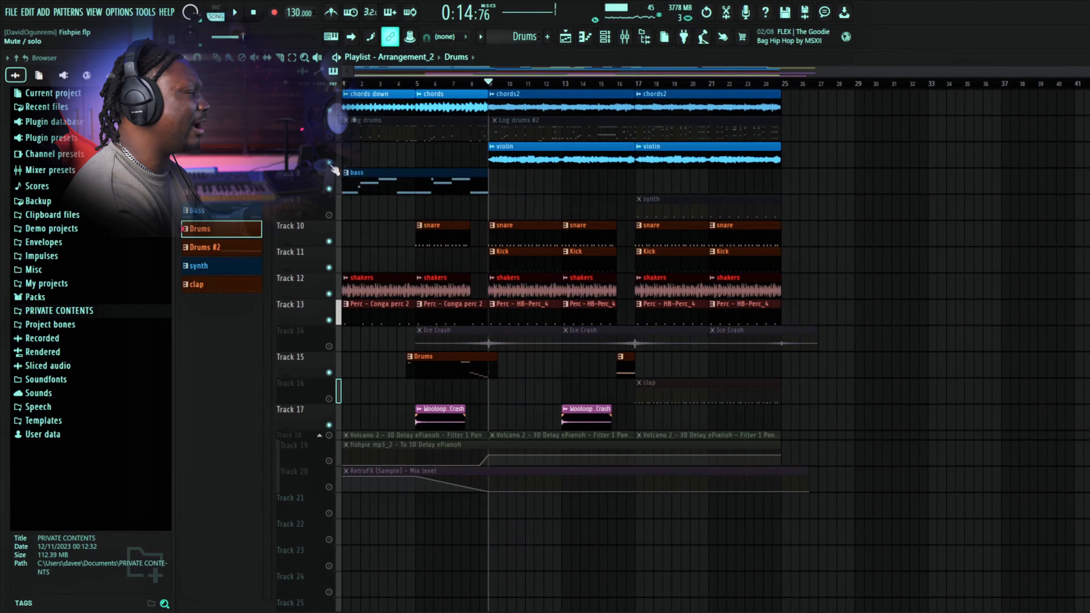
key("space")
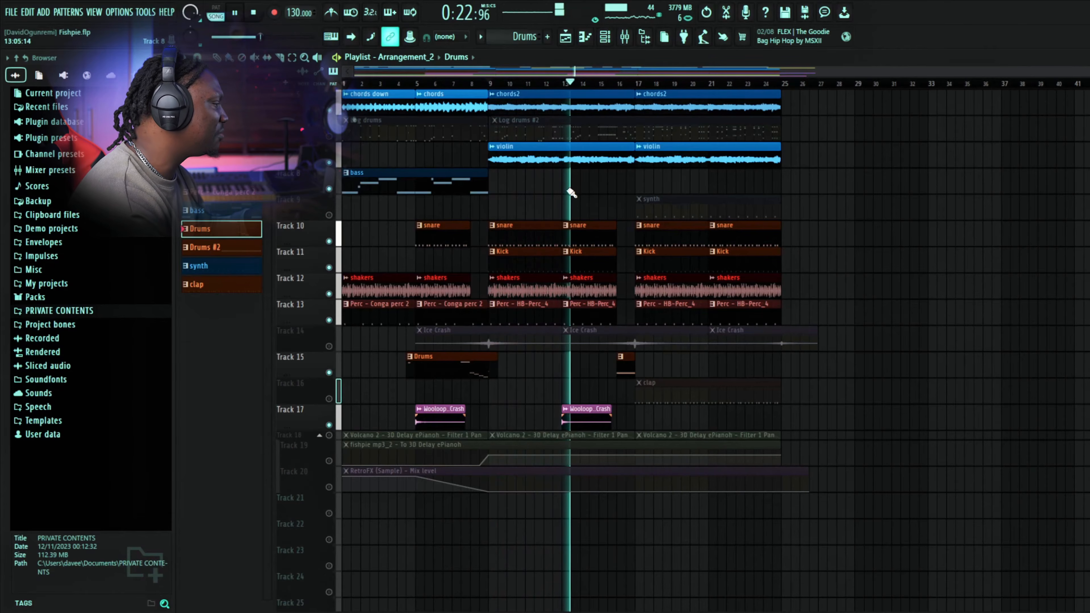
key("space")
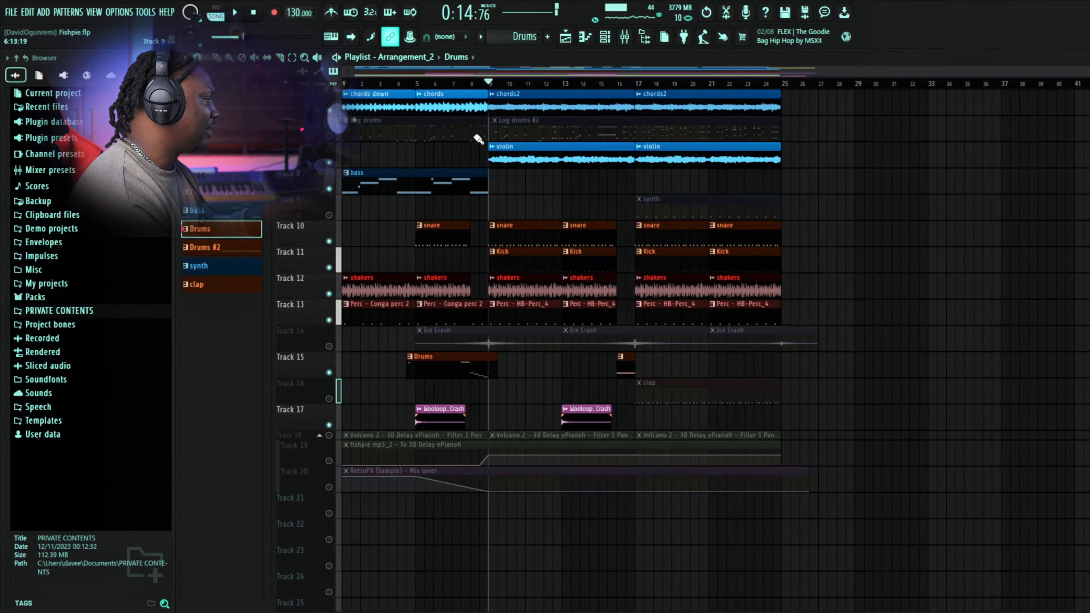
Unmute the Ice Crash on track 14 and play the arrangement from bar 5.
left_click(329, 346)
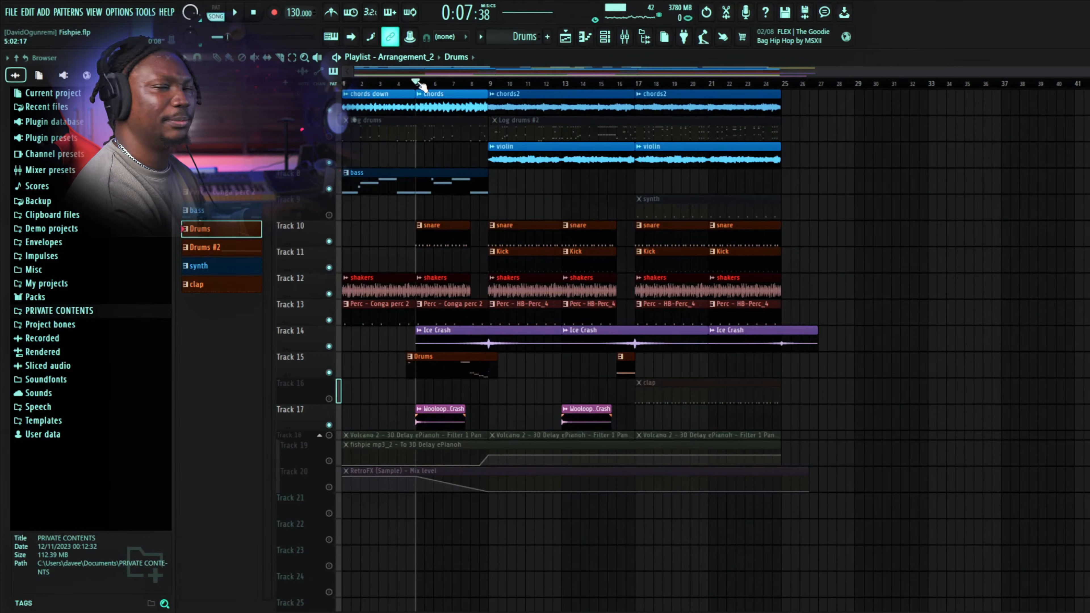
key("space")
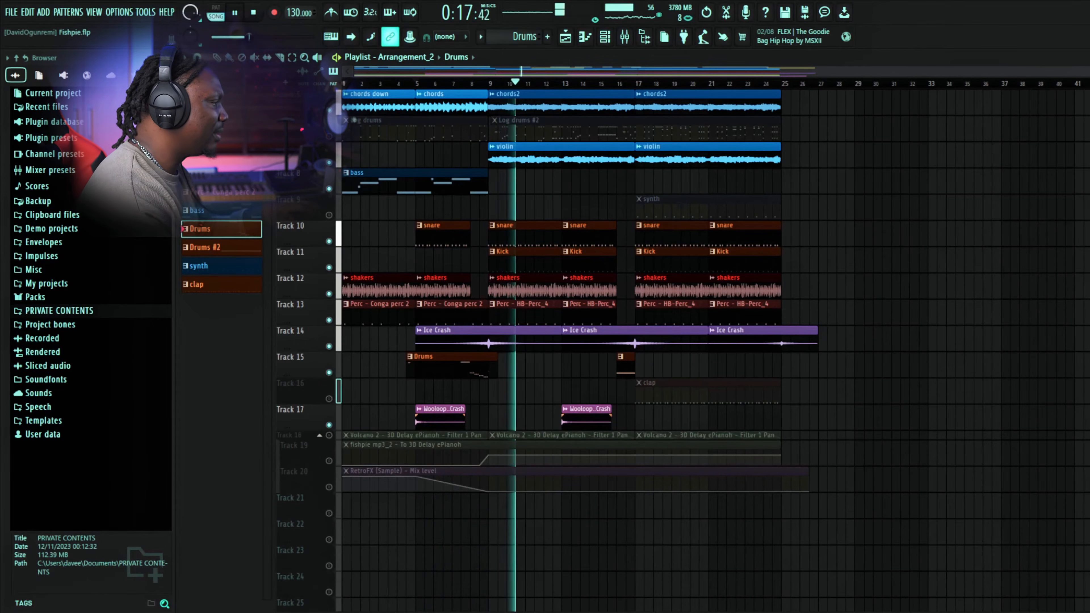
Unmute the synth on track 9 and play the arrangement from shortly before bar 17.
left_click(329, 215)
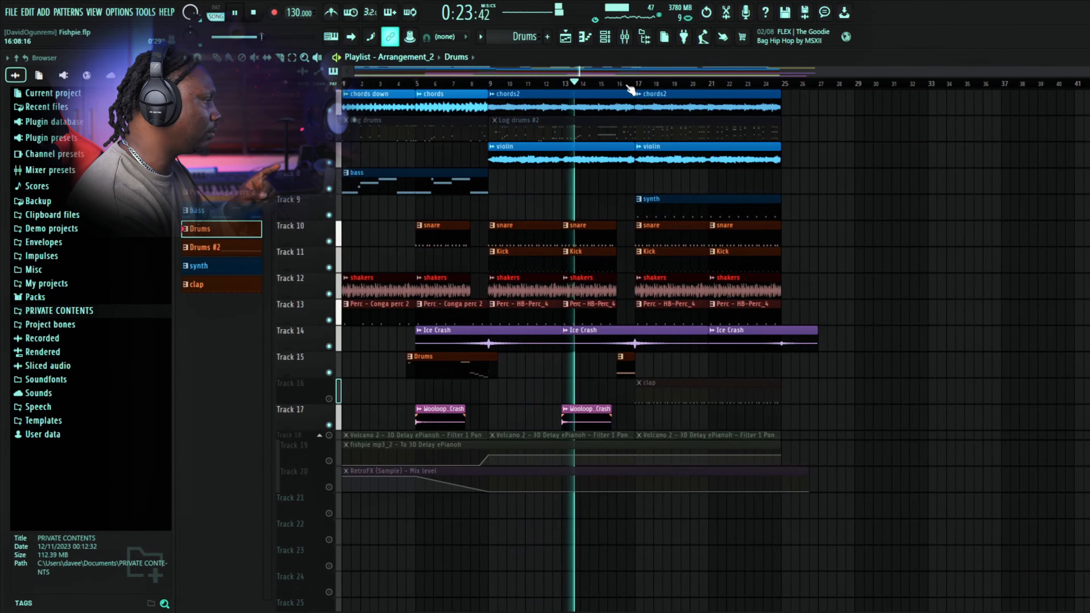
left_click(628, 84)
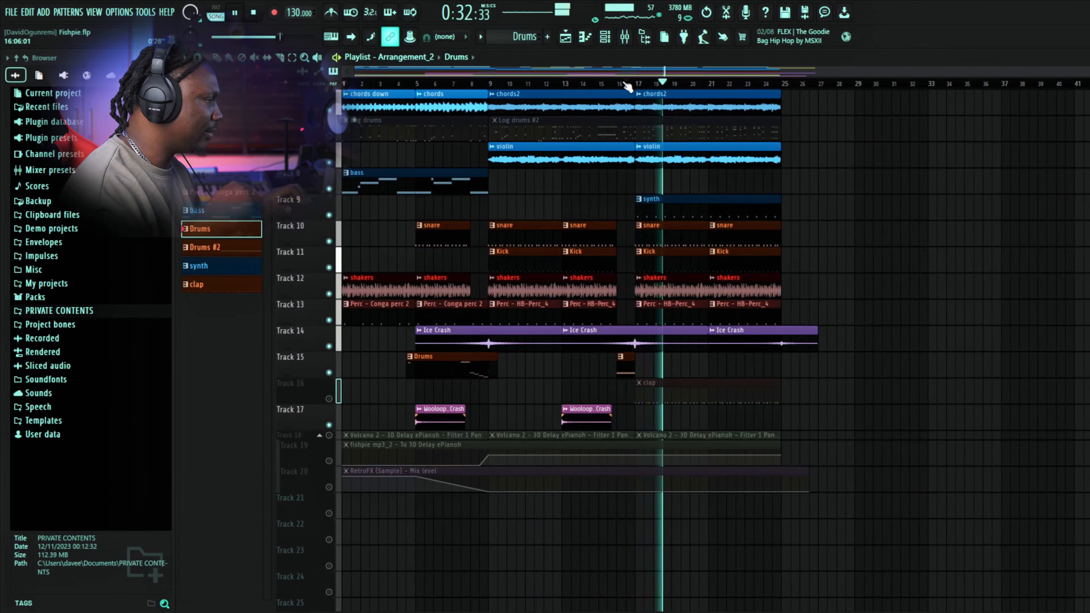
key("space")
Examine the lead instrument's settings and the synth pattern's notes in the piano roll while the arrangement plays.
double_click(689, 210)
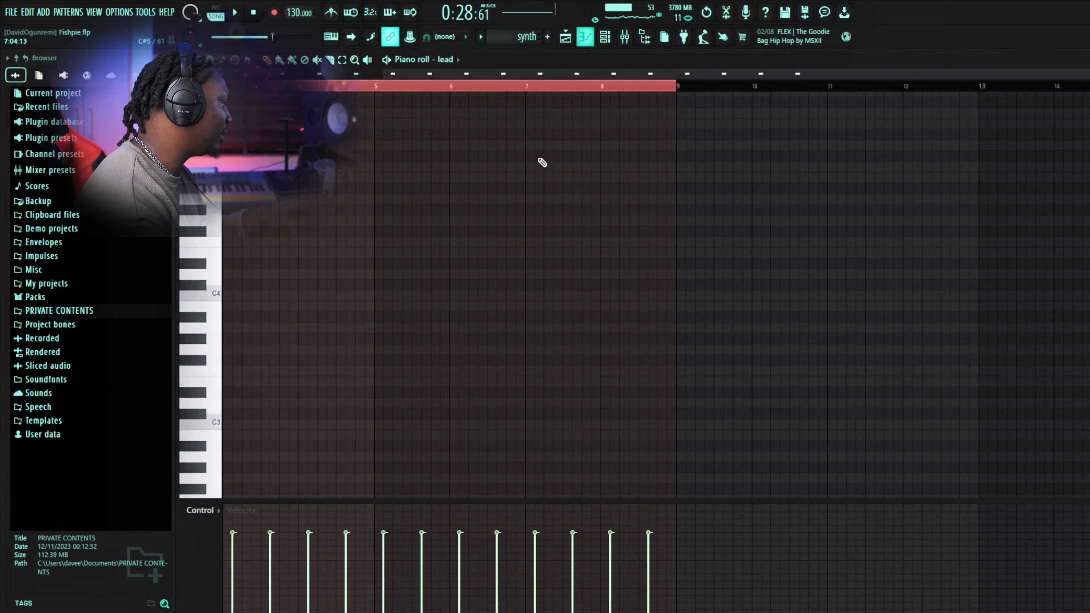
left_click(445, 60)
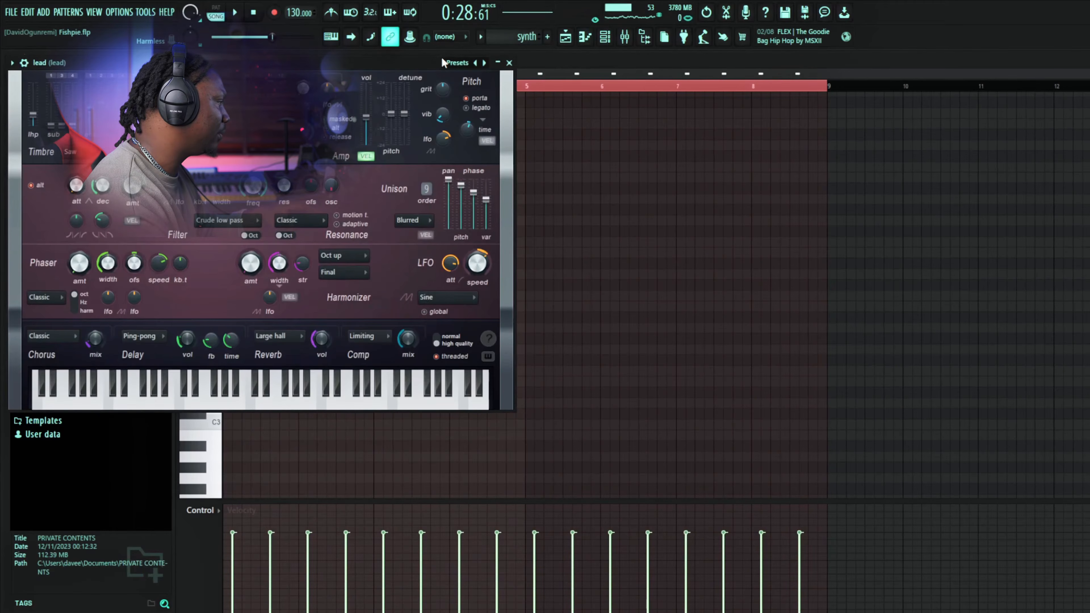
left_click_drag(378, 63, 733, 113)
key("Escape")
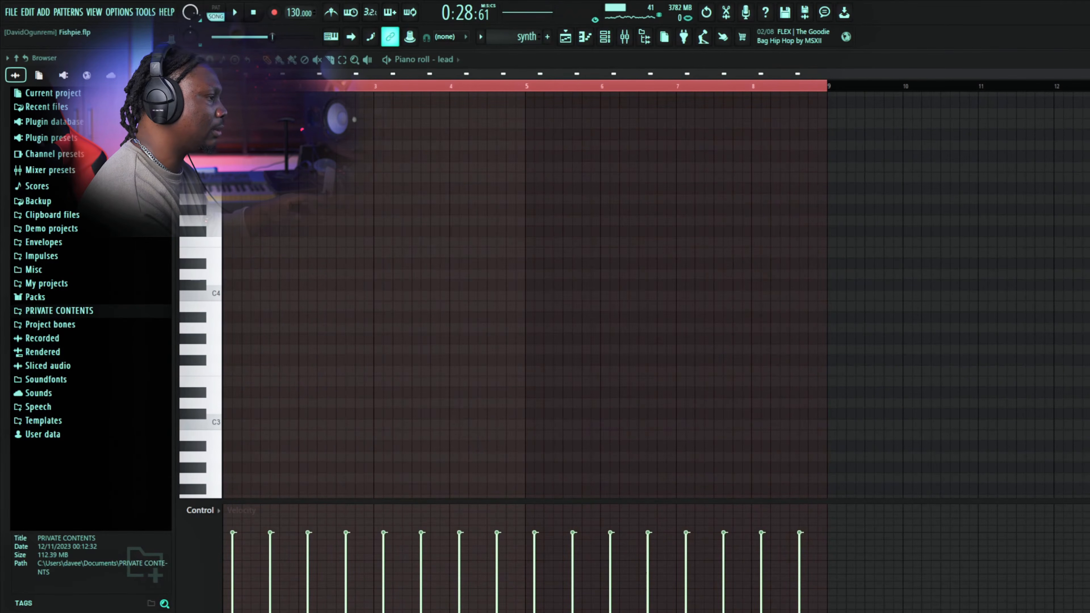
scroll(915, 228, "up", 6)
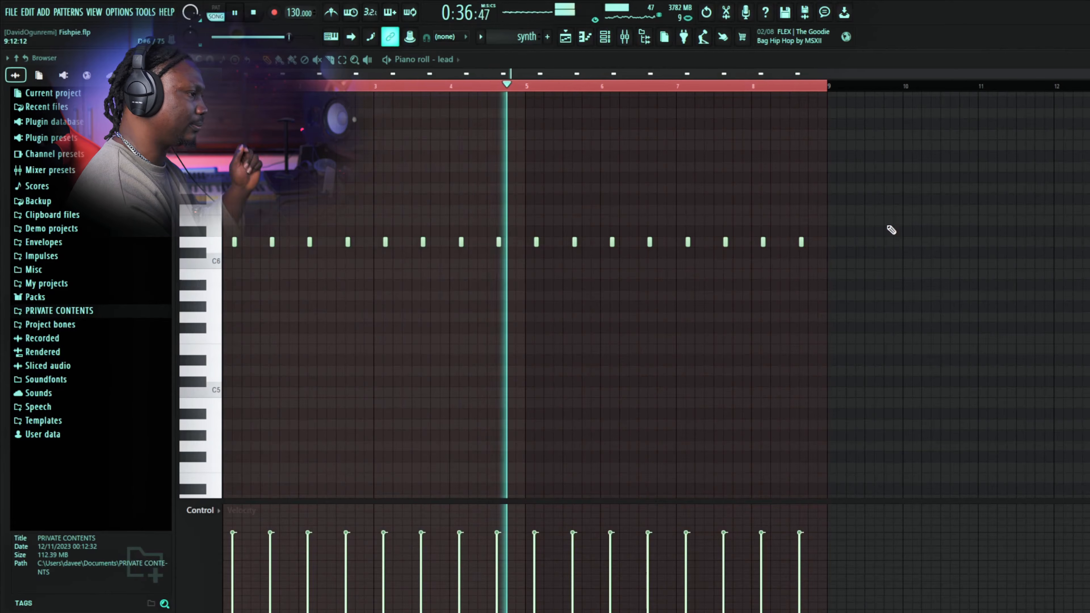
Return to the playlist, unmute the clap on track 16 and play from shortly before bar 17.
left_click(1086, 60)
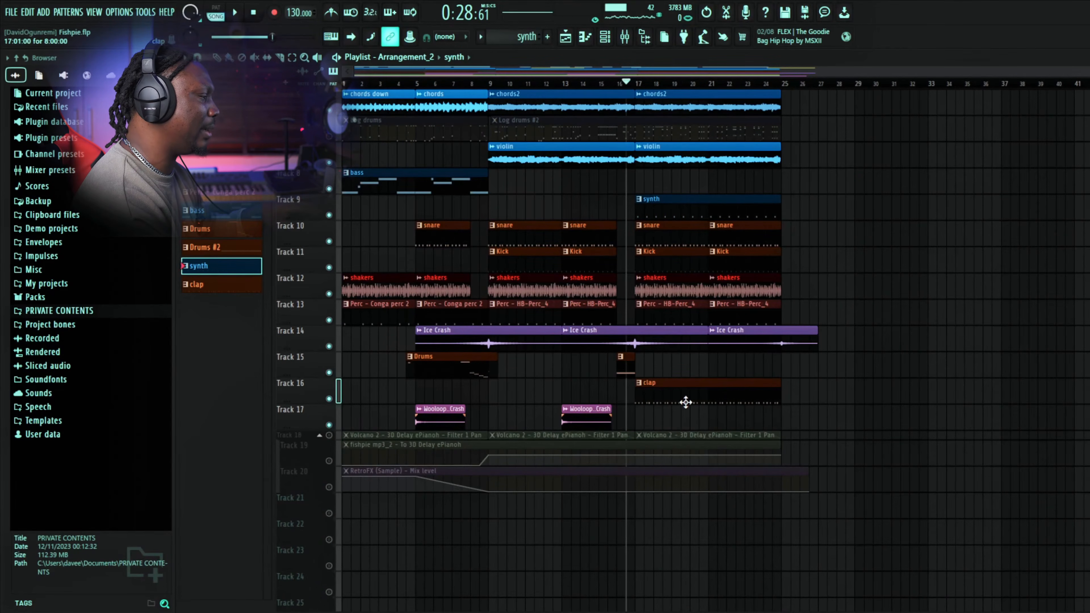
key("space")
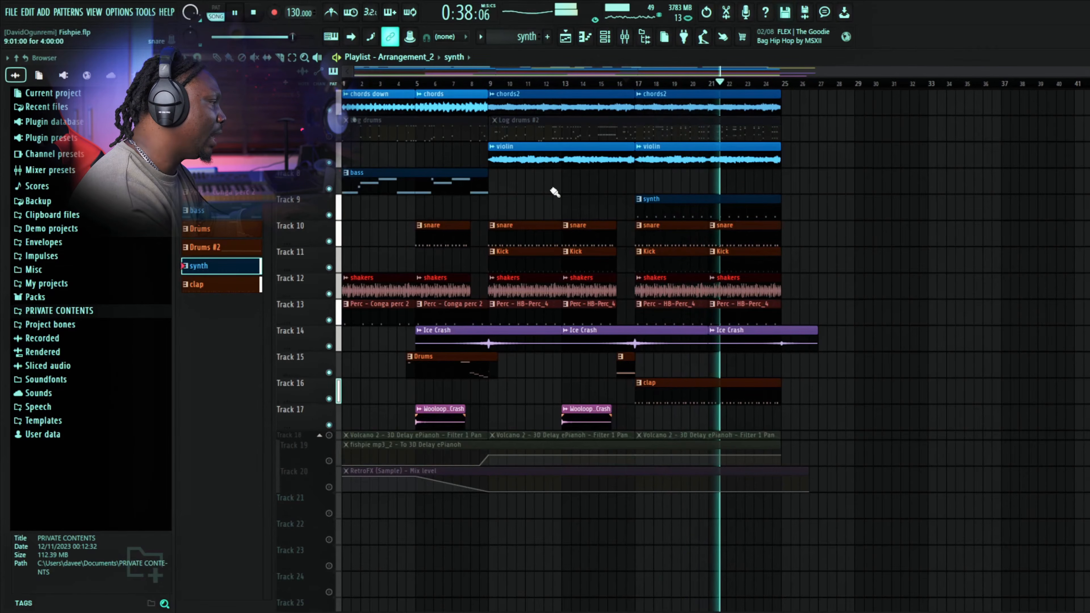
Check the main swing setting in the channel rack, then stop playback and close the rack.
left_click(603, 42)
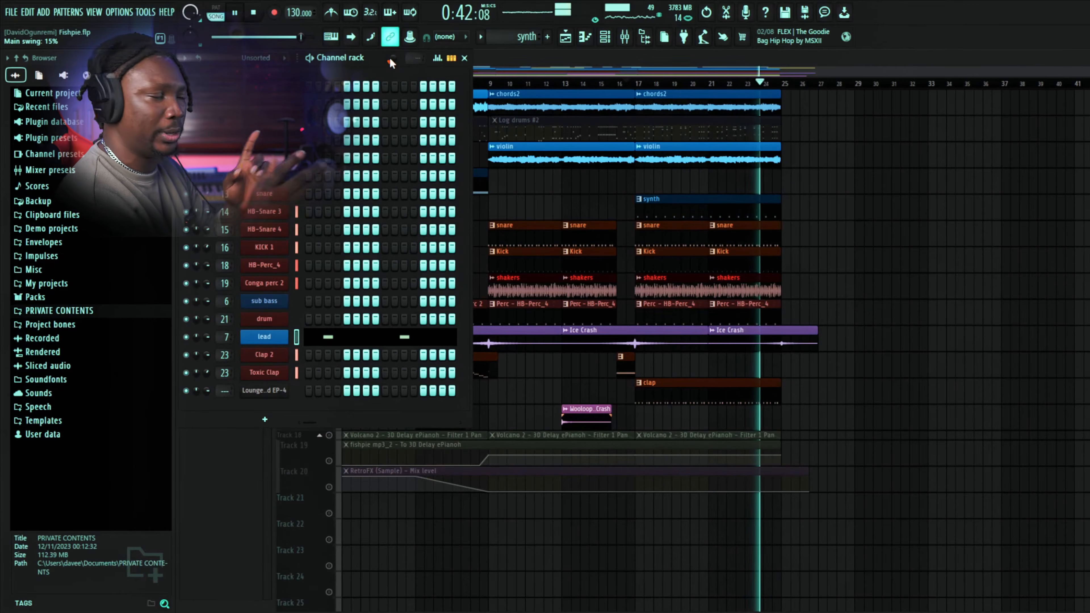
key("space")
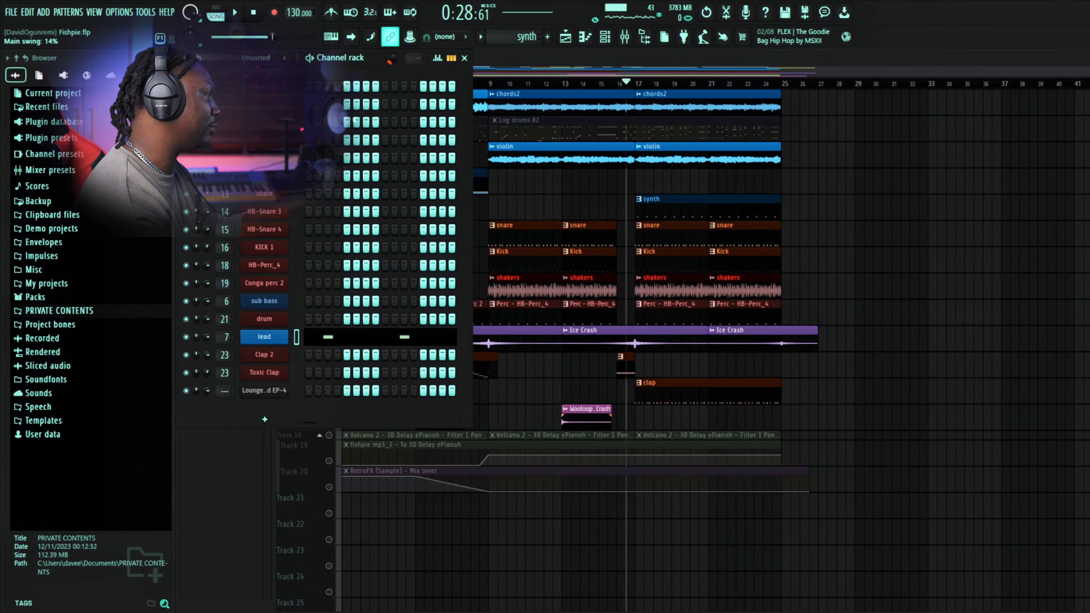
key("F6")
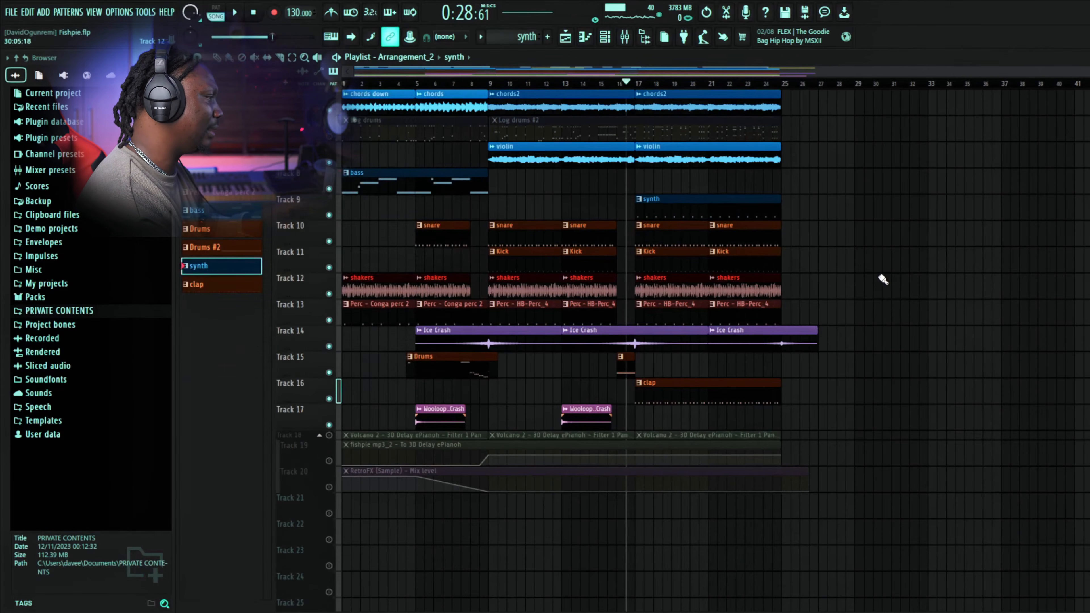
Play the arrangement with the Log drums on track 6 and the fishpie mp3_2 vocals unmuted.
scroll(882, 277, "up", 4)
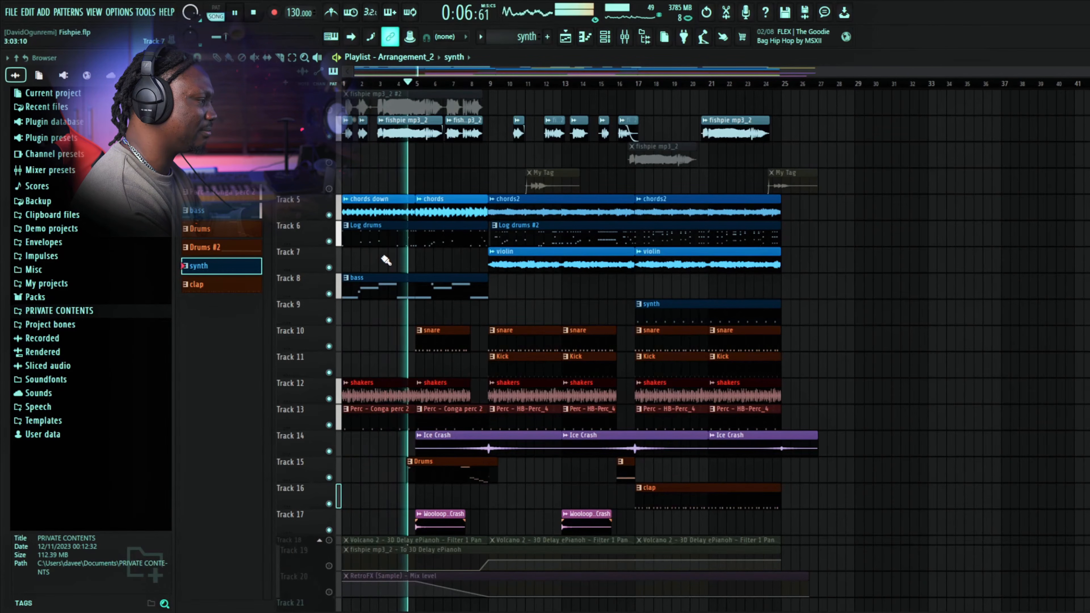
key("space")
Examine the notes of the Log drums pattern in the piano roll and return to the playlist.
double_click(424, 241)
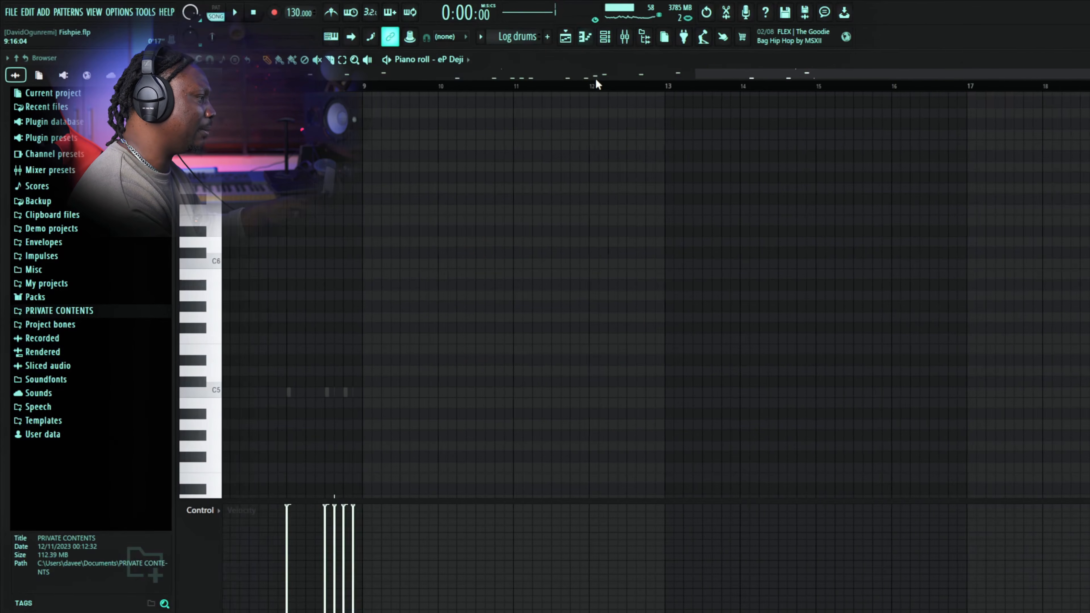
key("Escape")
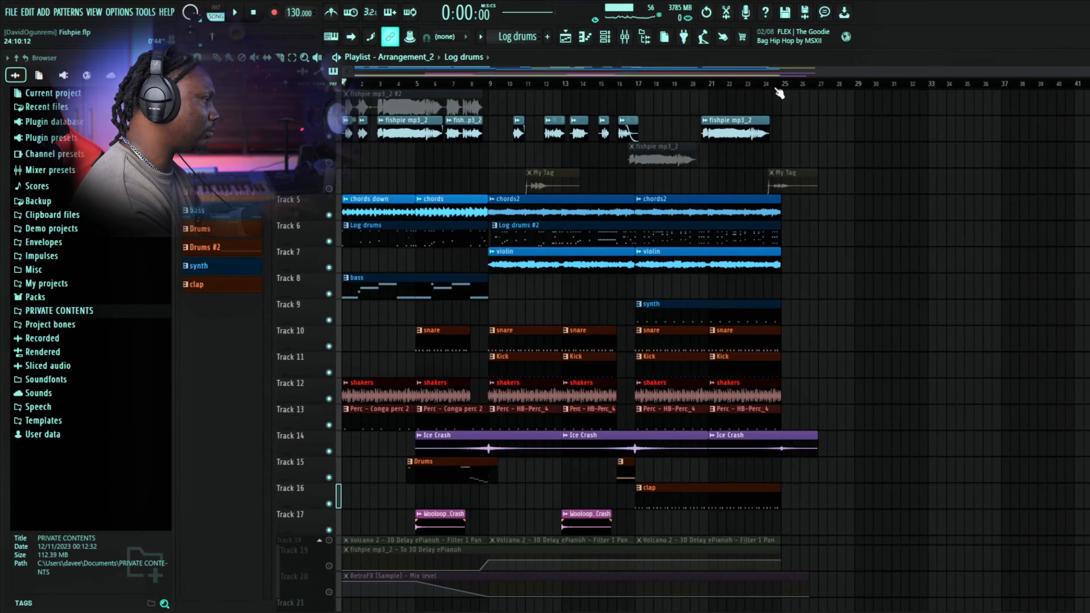
Open the eP Deji channel's Fruity DX10 instrument from the channel rack and audition its log drum sound.
left_click(606, 38)
left_click(605, 38)
left_click(606, 38)
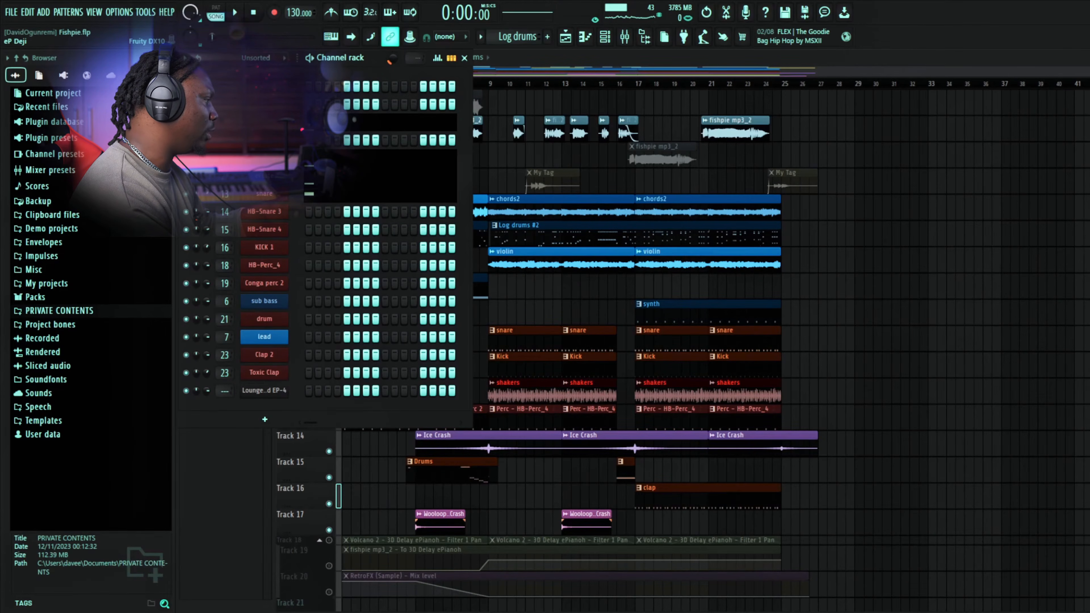
left_click(280, 181)
left_click_drag(583, 205, 643, 198)
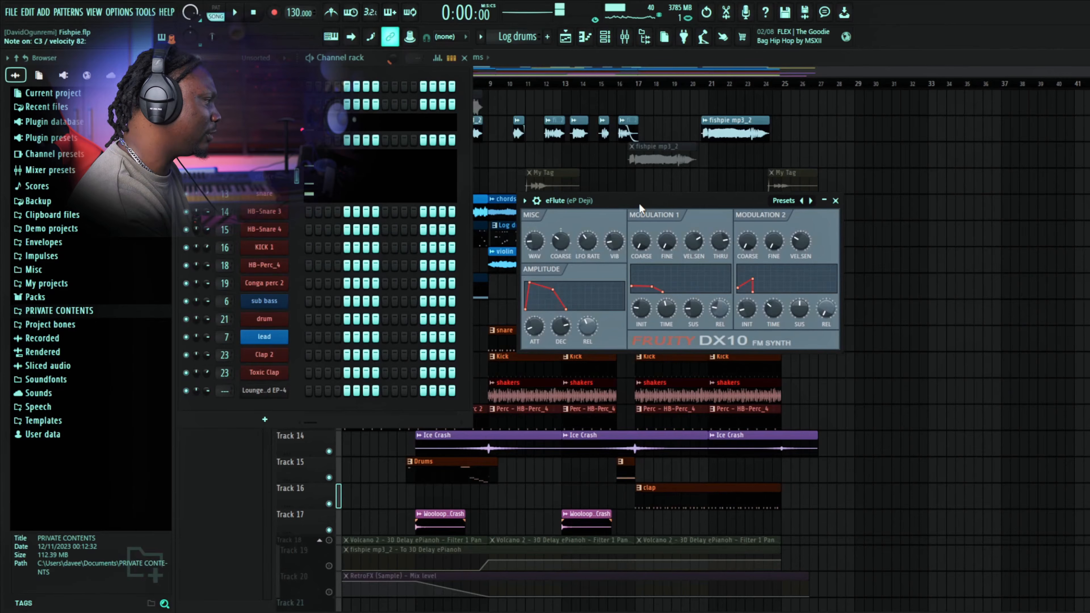
Close the Fruity DX10 instrument, look at the snare channel's sample, and return to the full playlist.
left_click(835, 200)
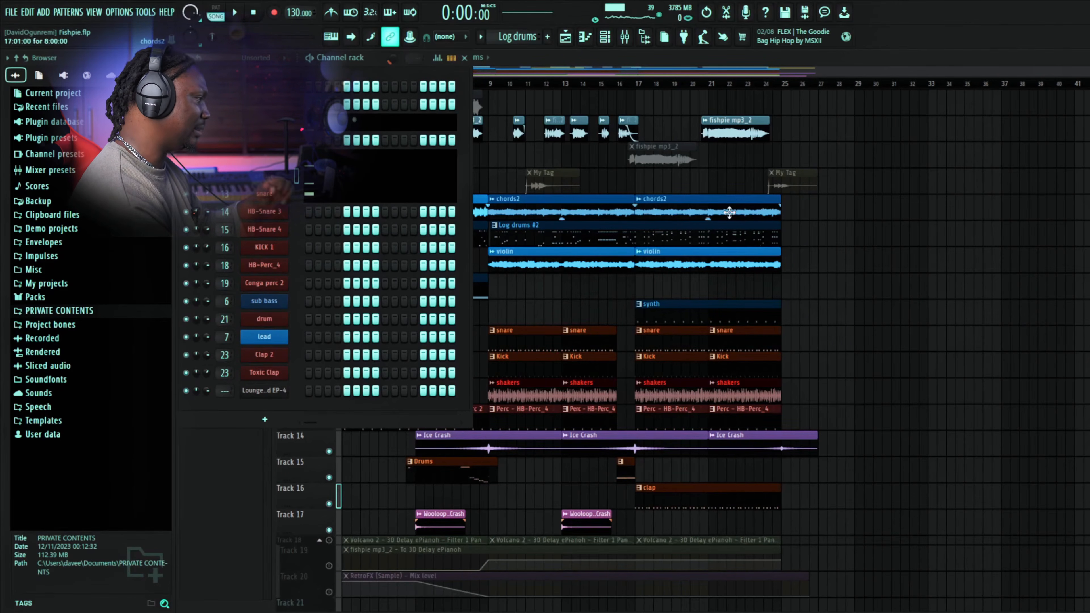
left_click(275, 197)
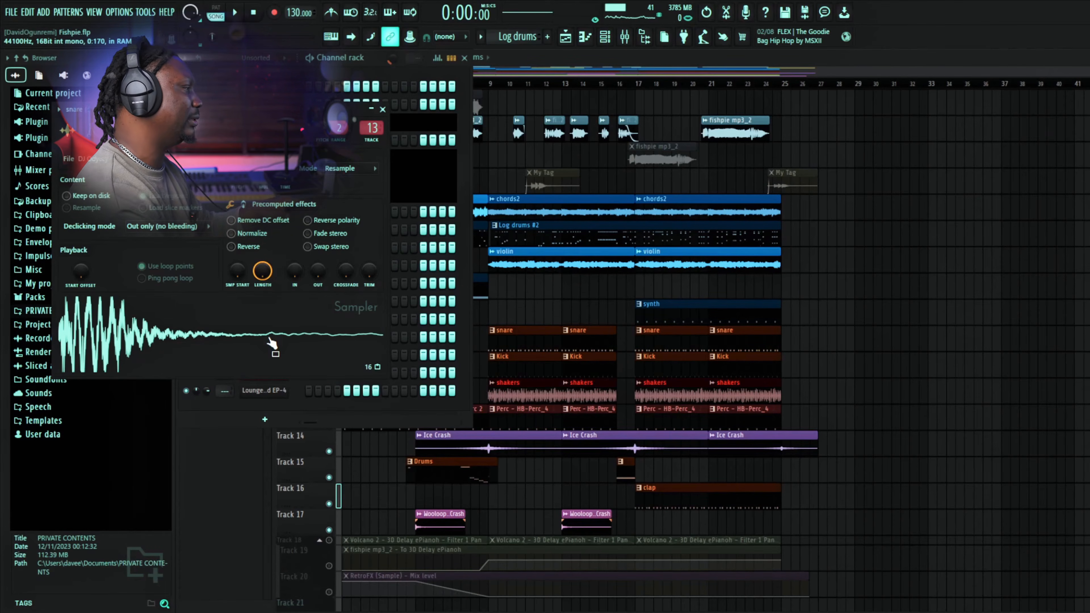
left_click(382, 110)
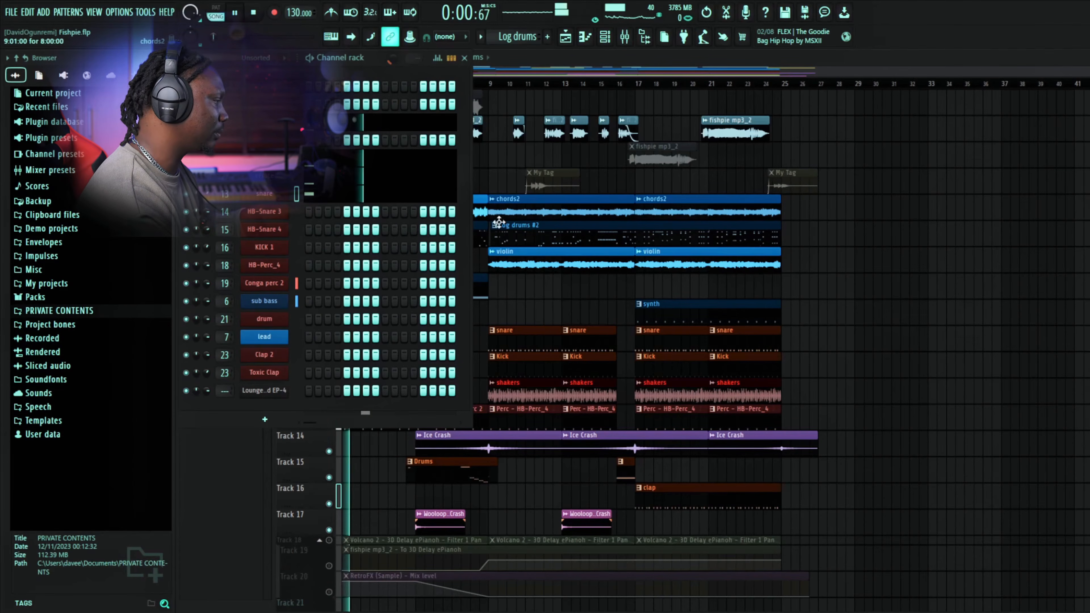
key("F6")
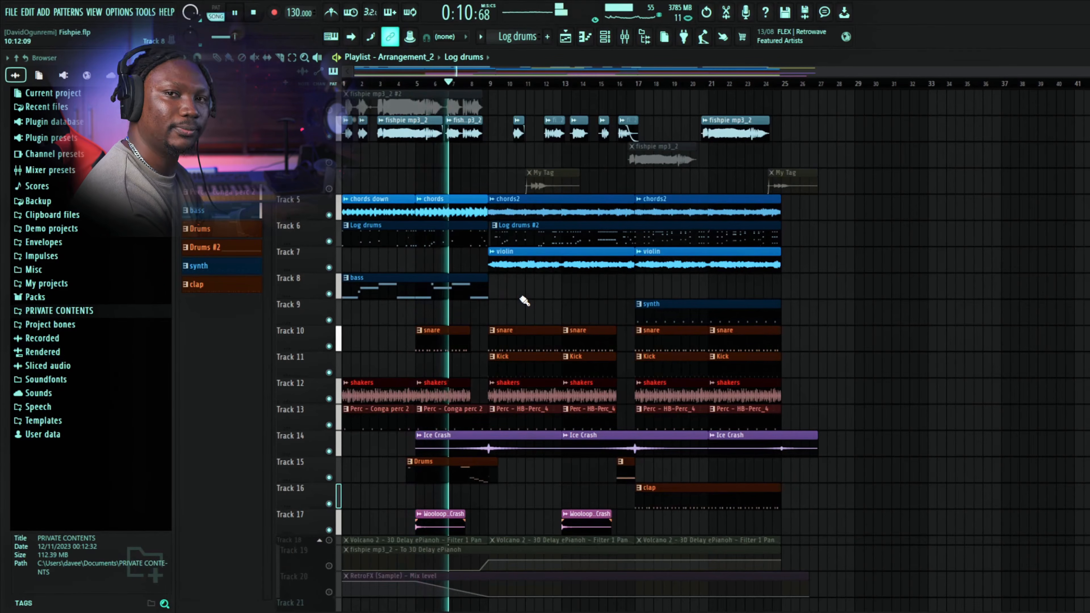
Unmute the fishpie mp3_2 clip on track 3 and view the Log drums #2 notes in the piano roll.
left_click(329, 162)
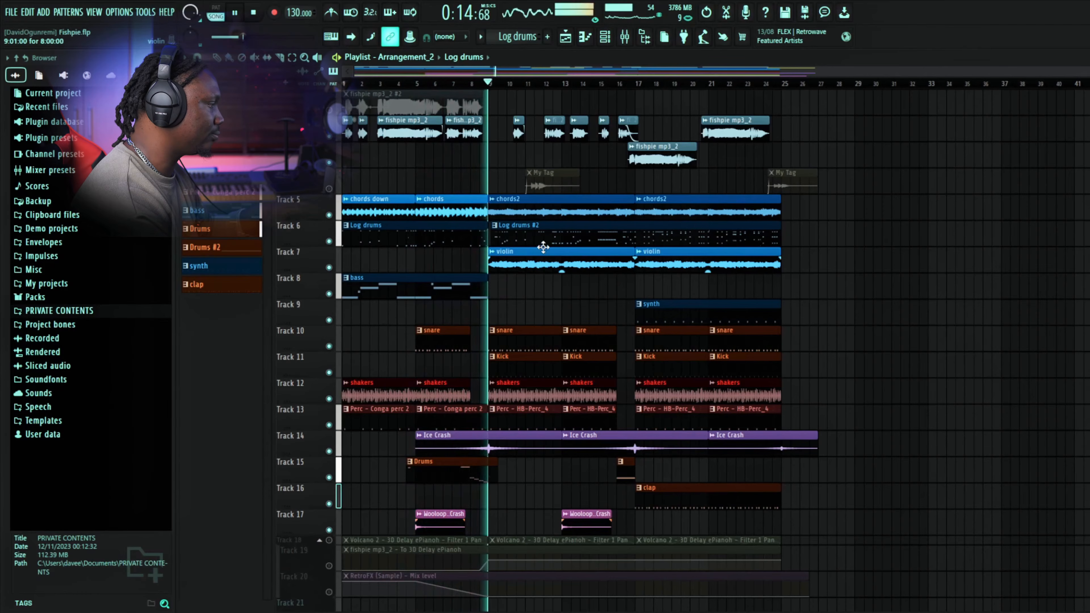
key("space")
double_click(524, 236)
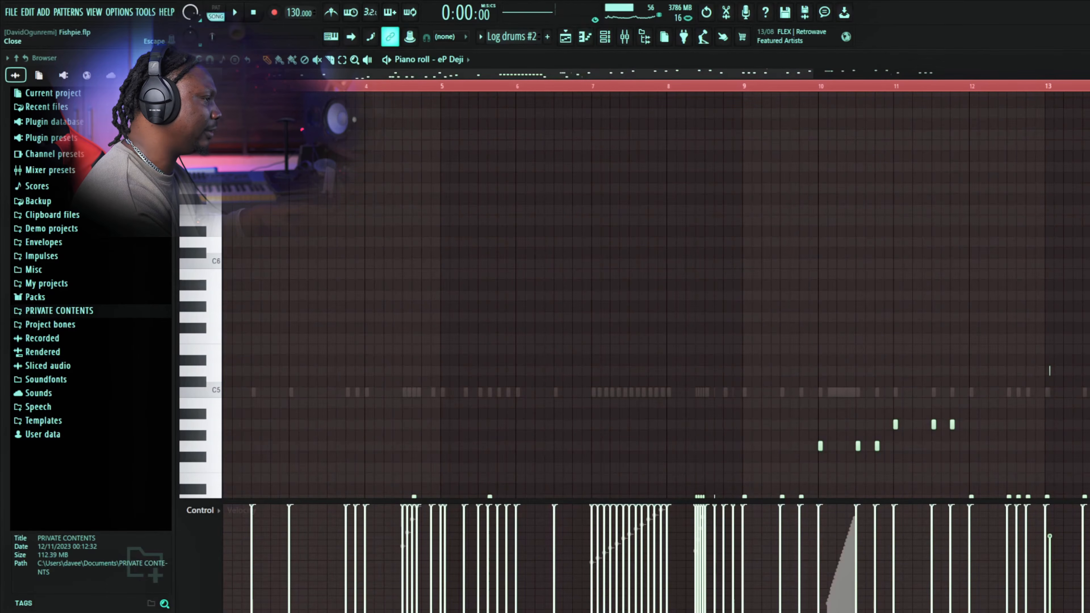
key("Escape")
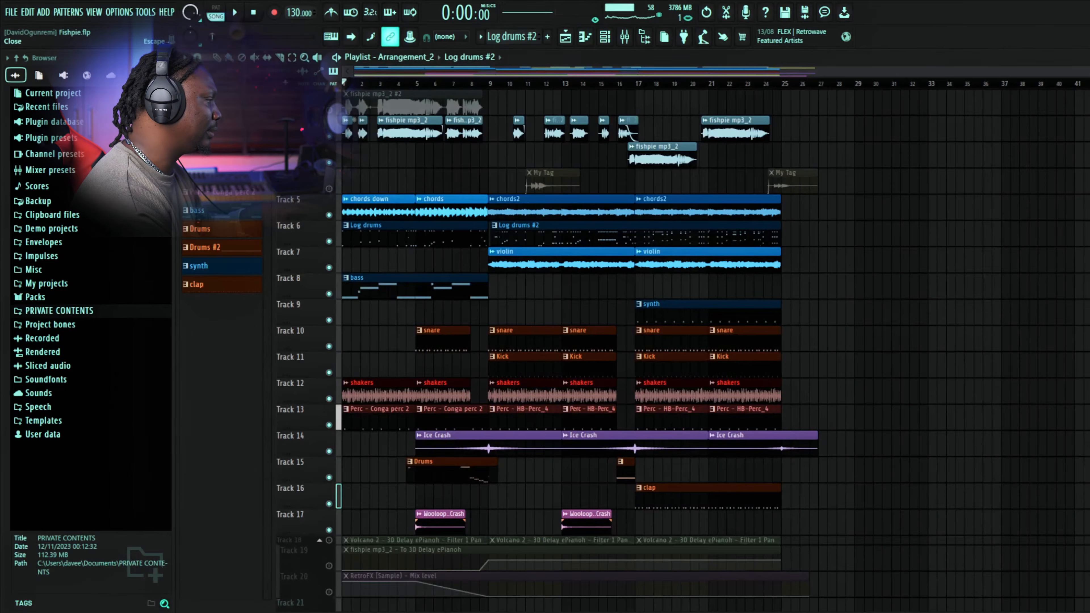
Solo a log drum channel in the channel rack and play the Log drums #2 section from bar 9.
left_click(605, 38)
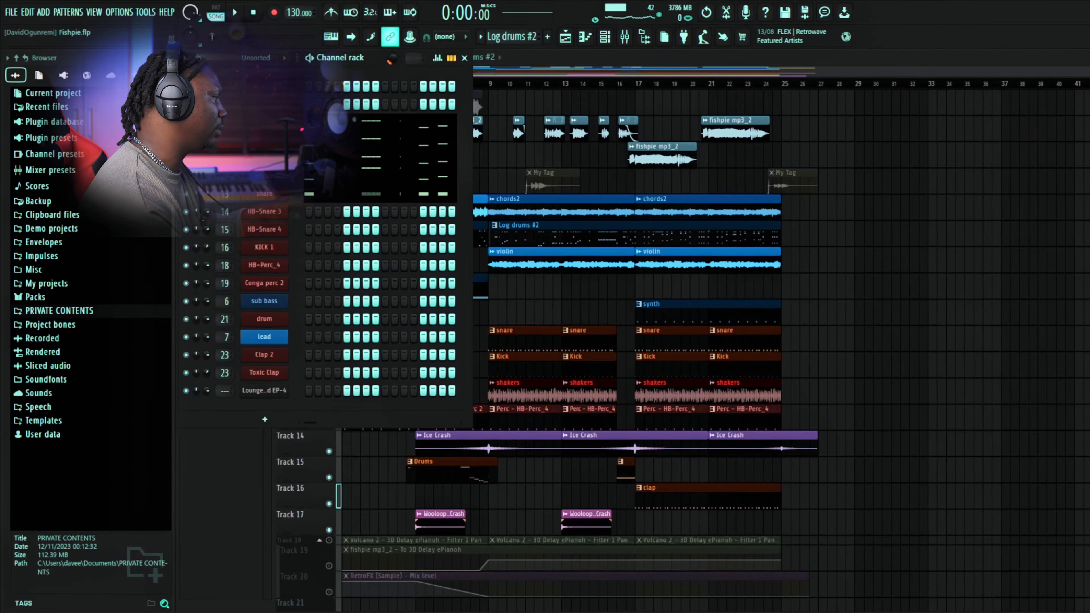
right_click(187, 122)
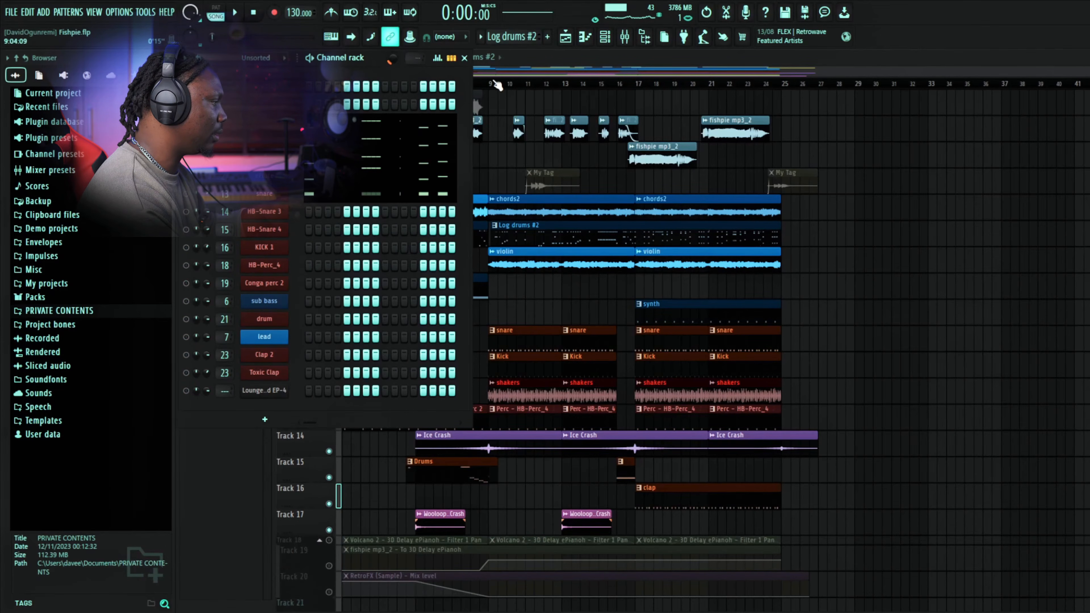
left_click(497, 85)
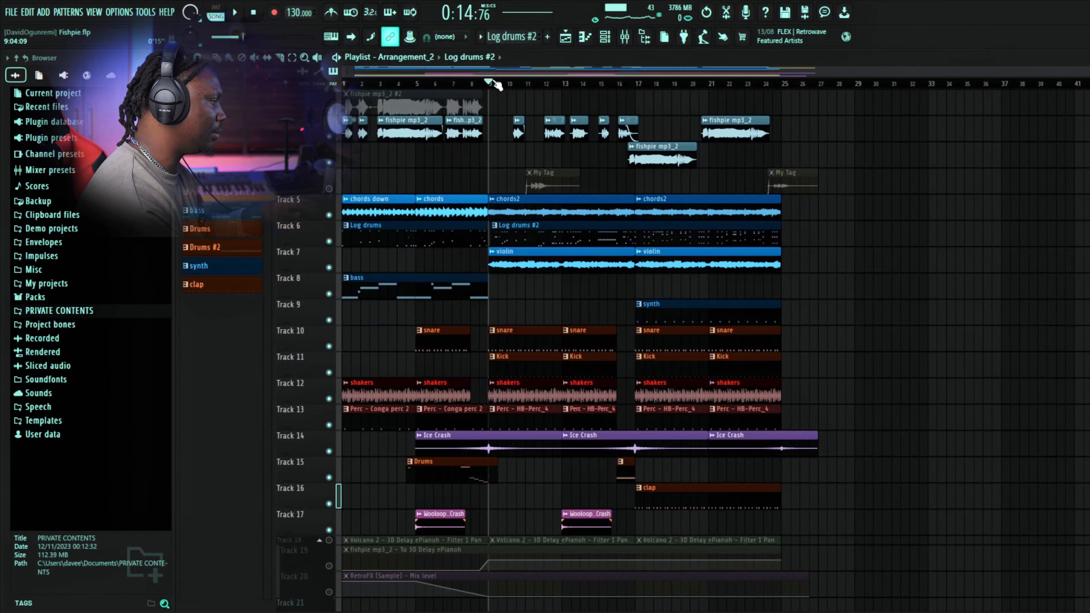
left_click(612, 38)
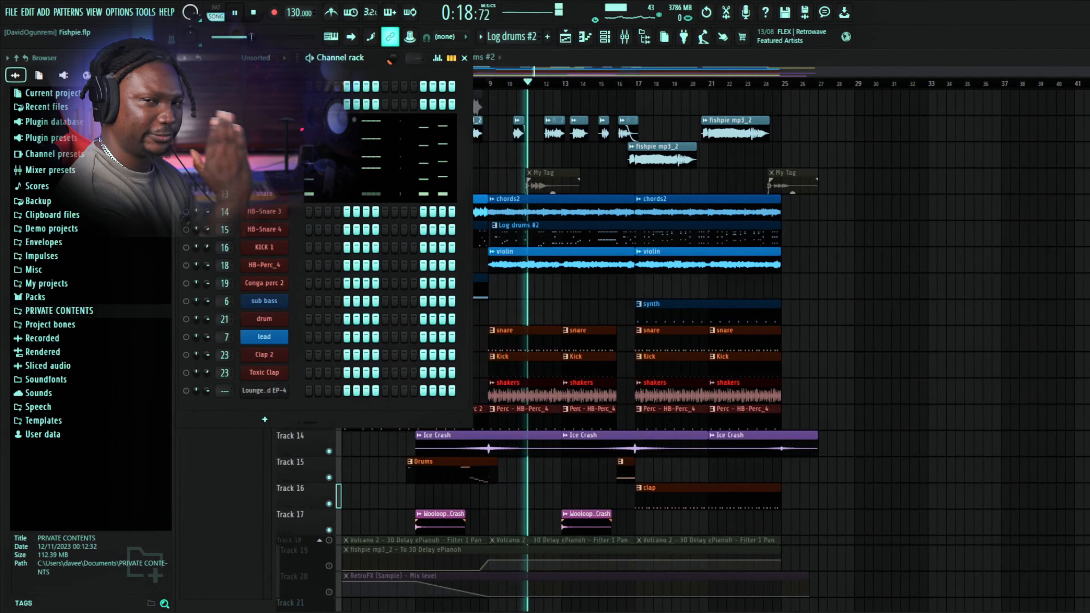
key("space")
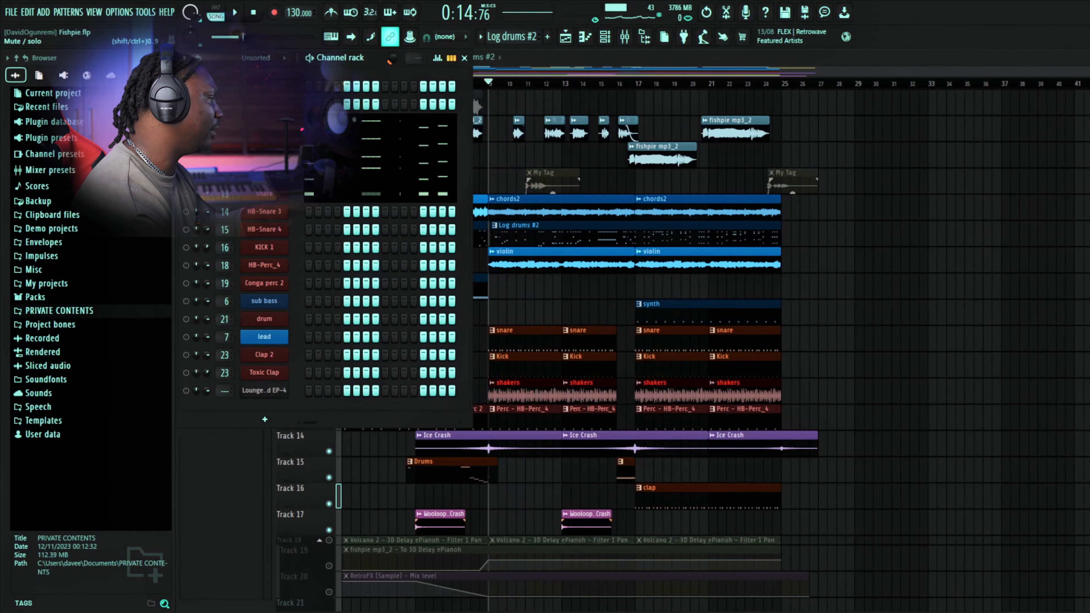
key("space")
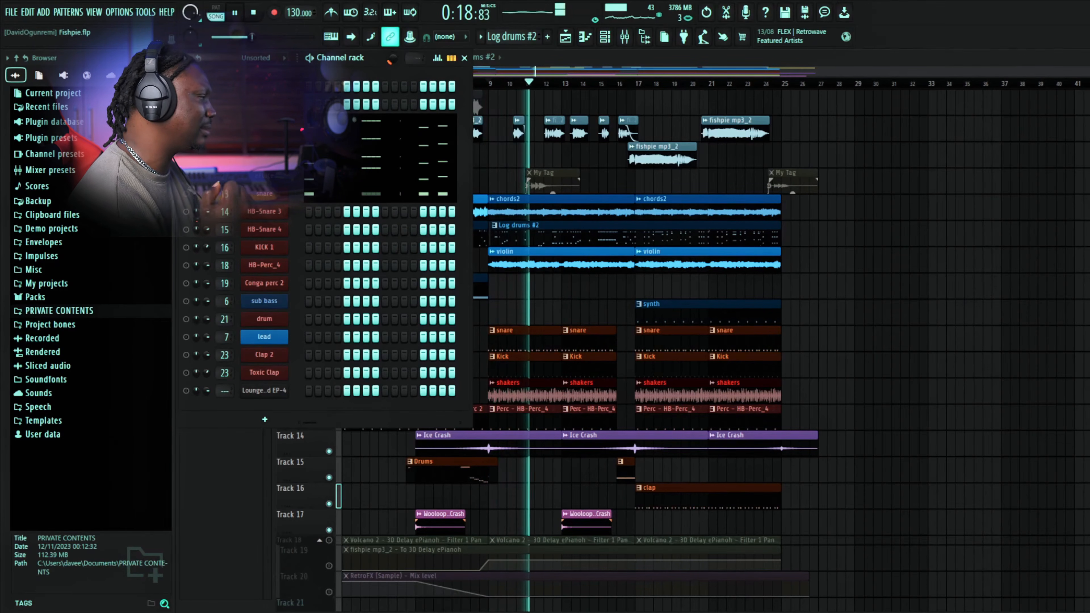
key("space")
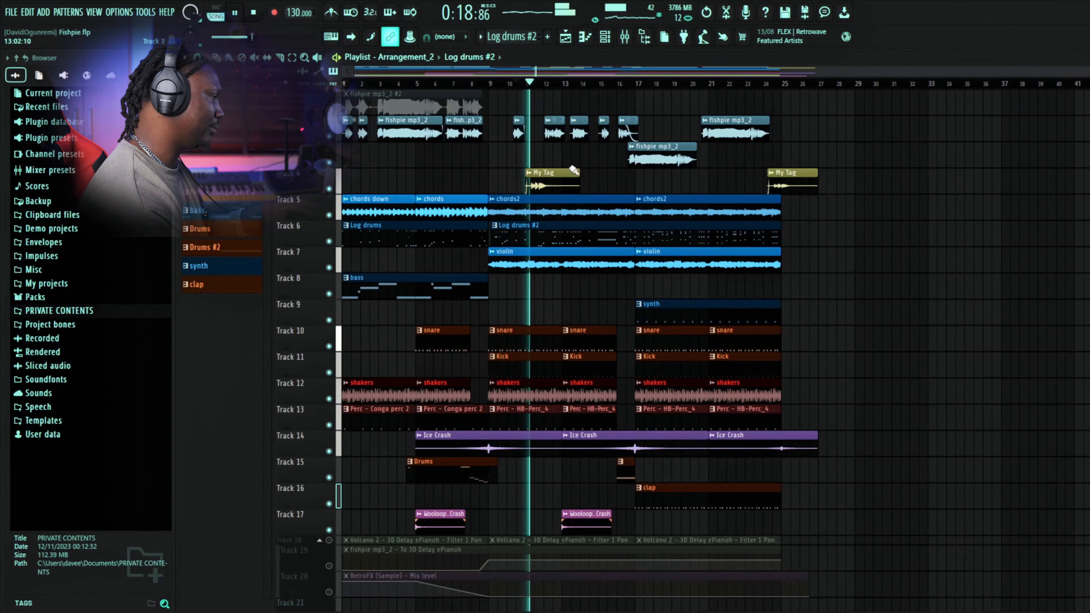
Stop playback, unmute the automation clips on tracks 18 to 20, and make track 18 taller.
scroll(598, 176, "down", 3)
key("space")
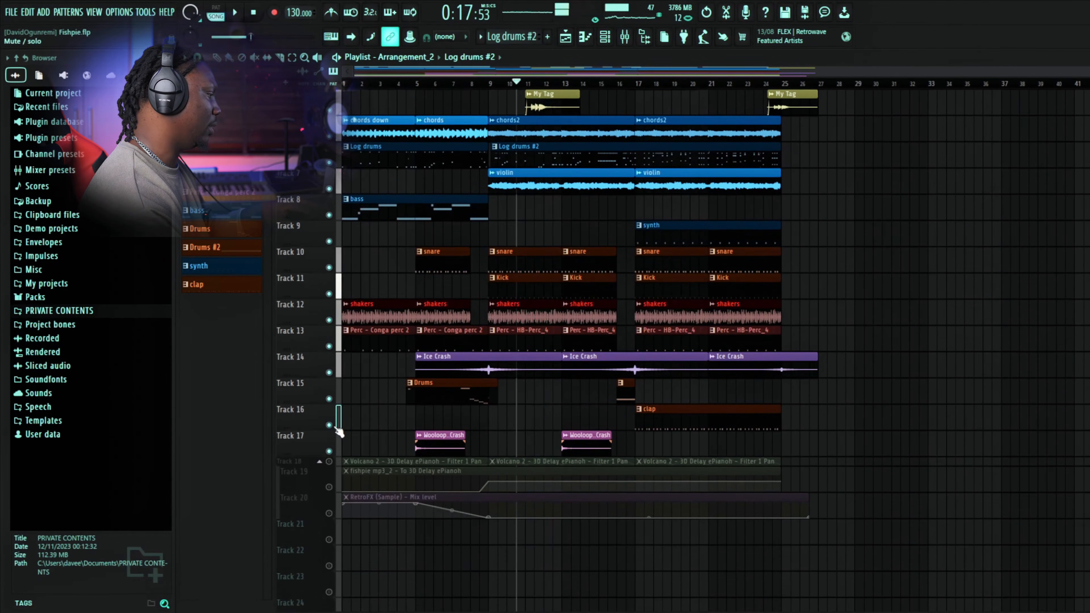
left_click(329, 463)
scroll(360, 434, "up", 2)
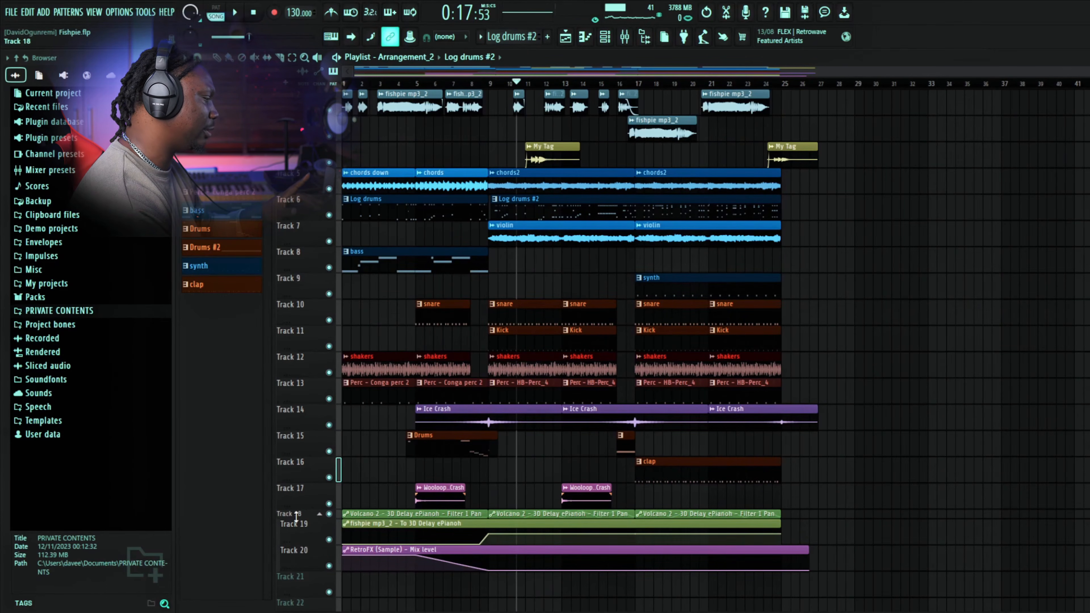
mouse_move(296, 516)
left_mouse_down()
mouse_move(299, 561)
mouse_move(300, 534)
left_mouse_up()
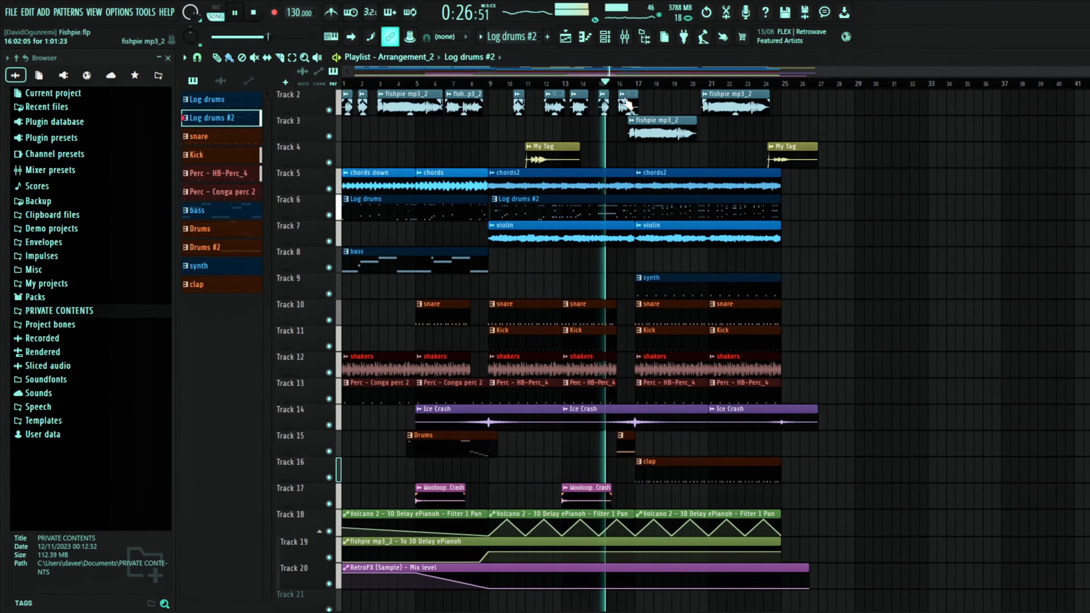
left_click_drag(626, 102, 639, 95)
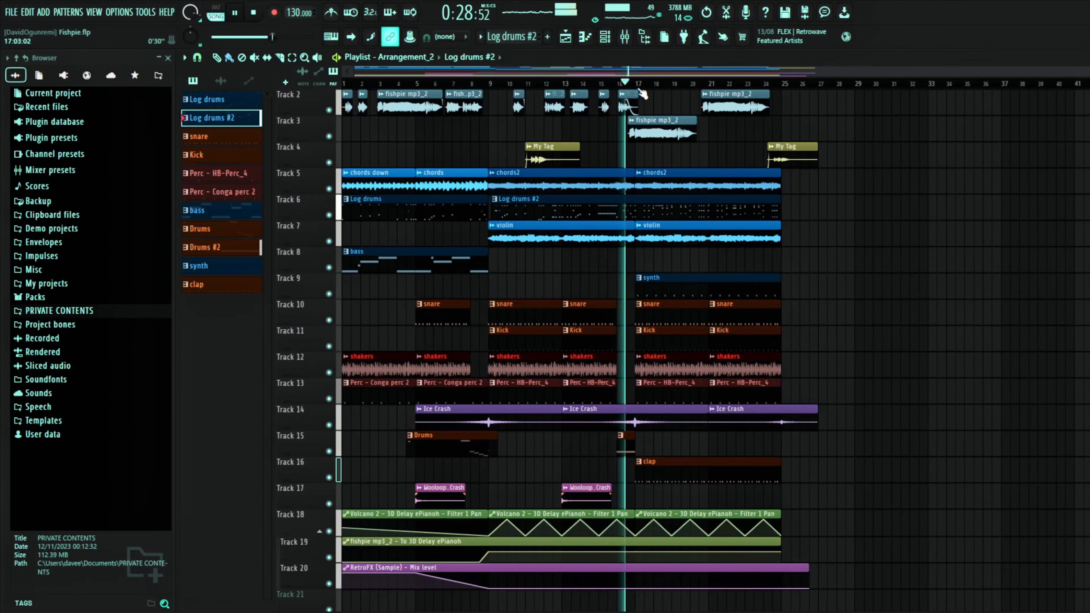
type("ePianoh is Am")
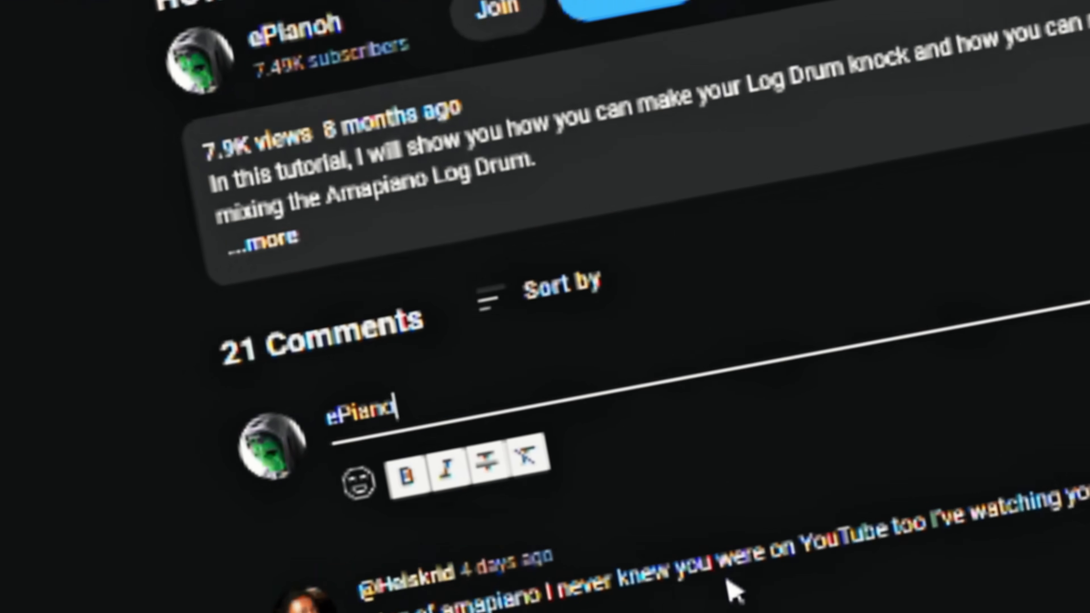
type("azing")
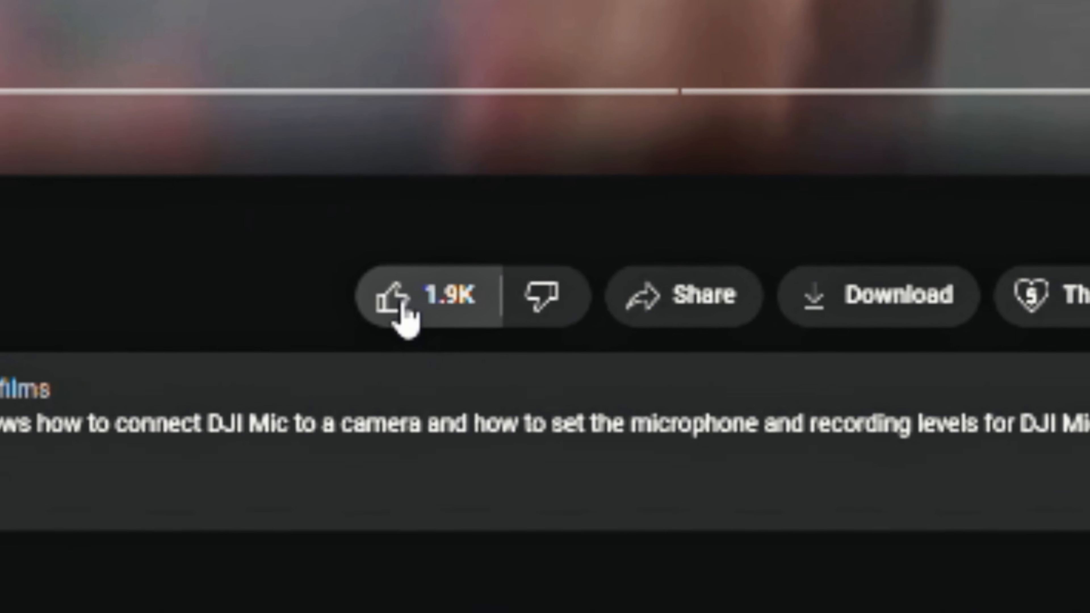
left_click(403, 309)
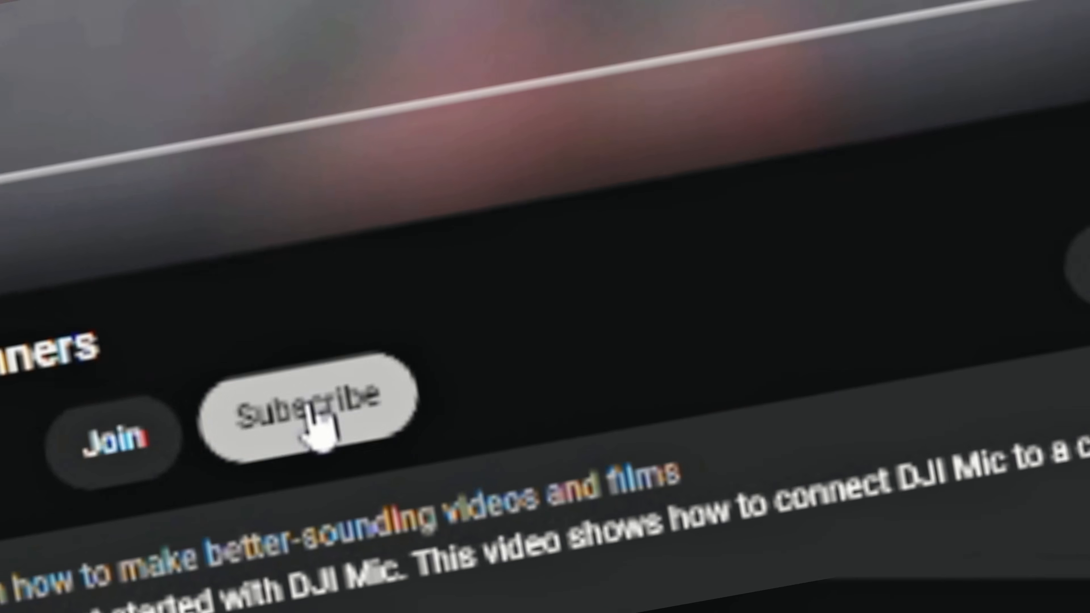
left_click(310, 412)
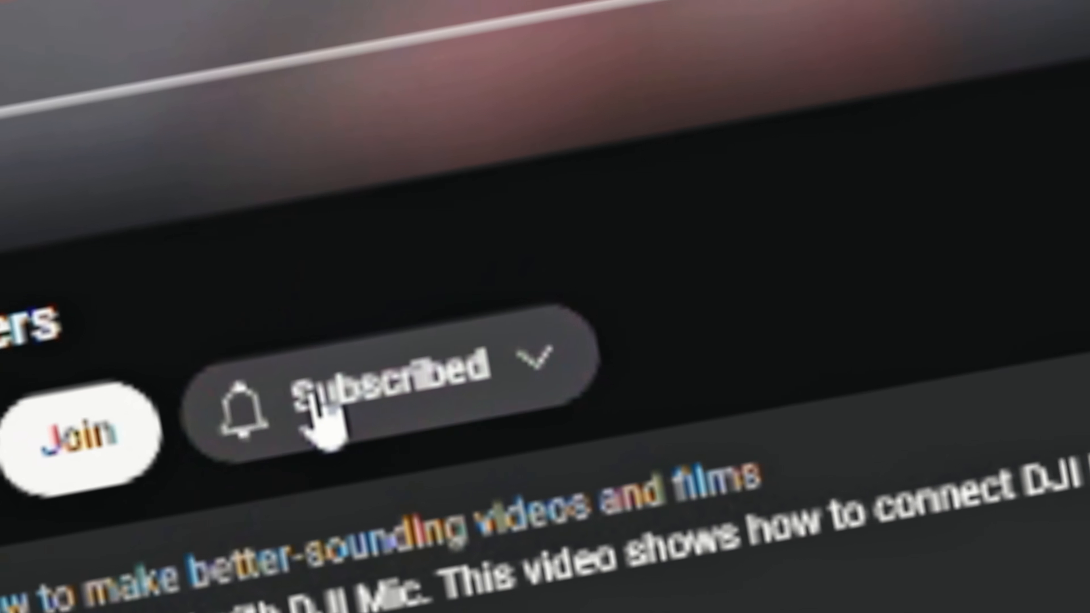